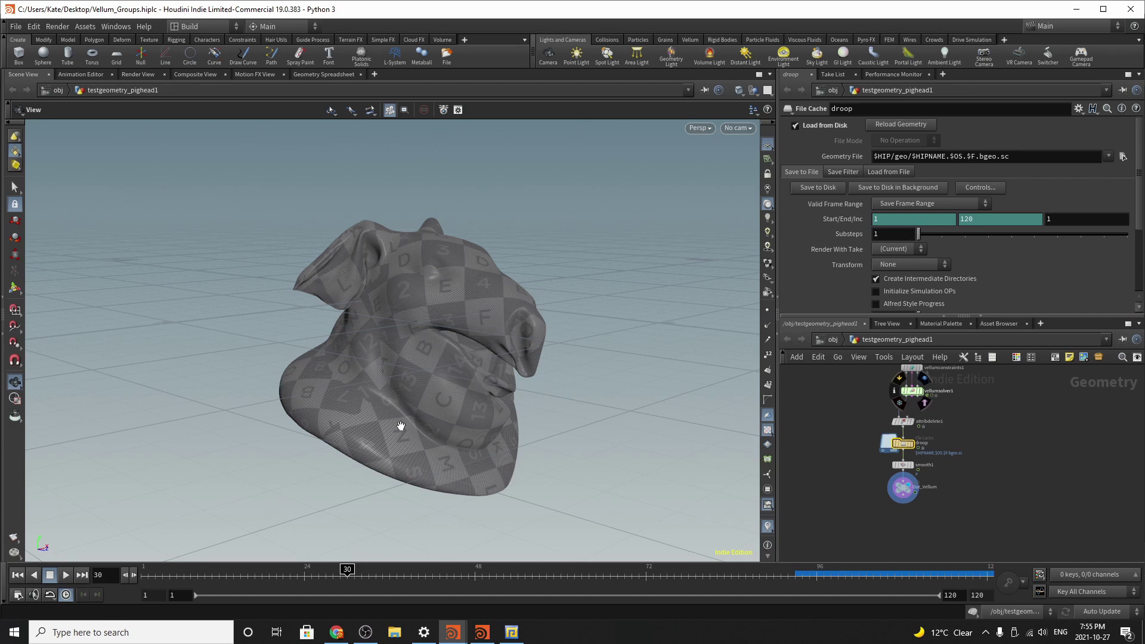
Replay the cached droop animation in the flipbook, then close the flipbook
left_click(486, 640)
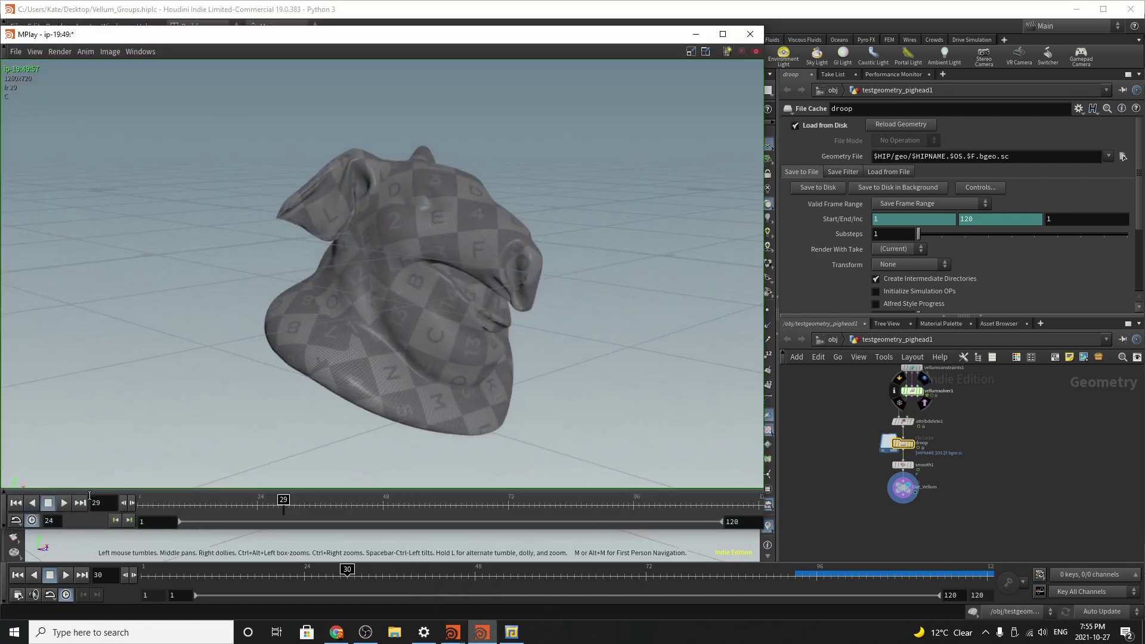
left_click(65, 503)
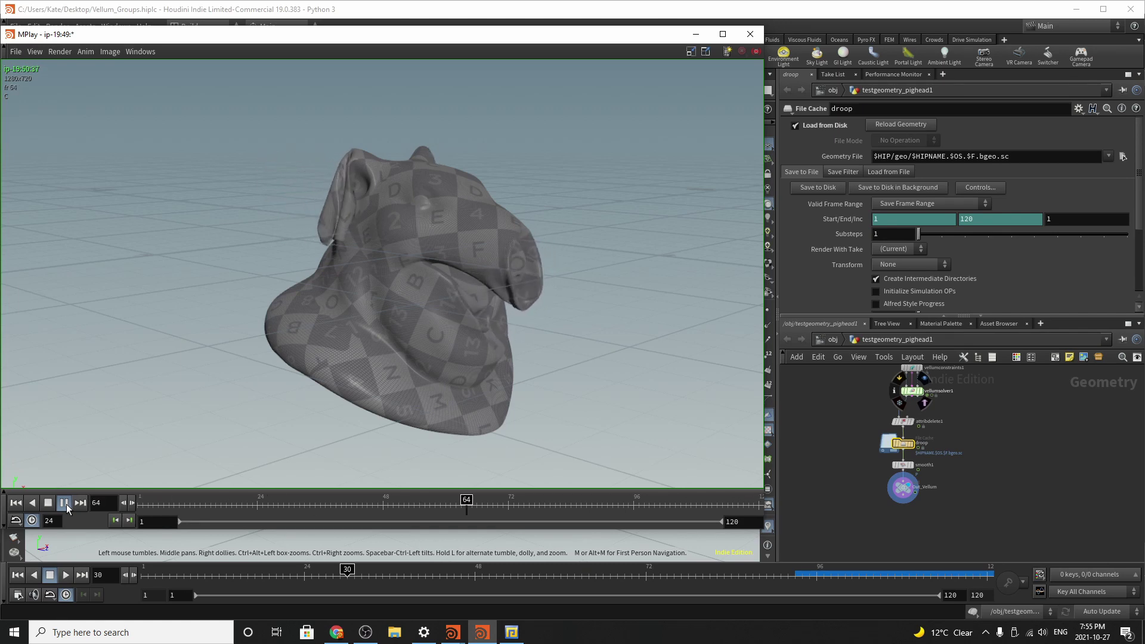
key("Escape")
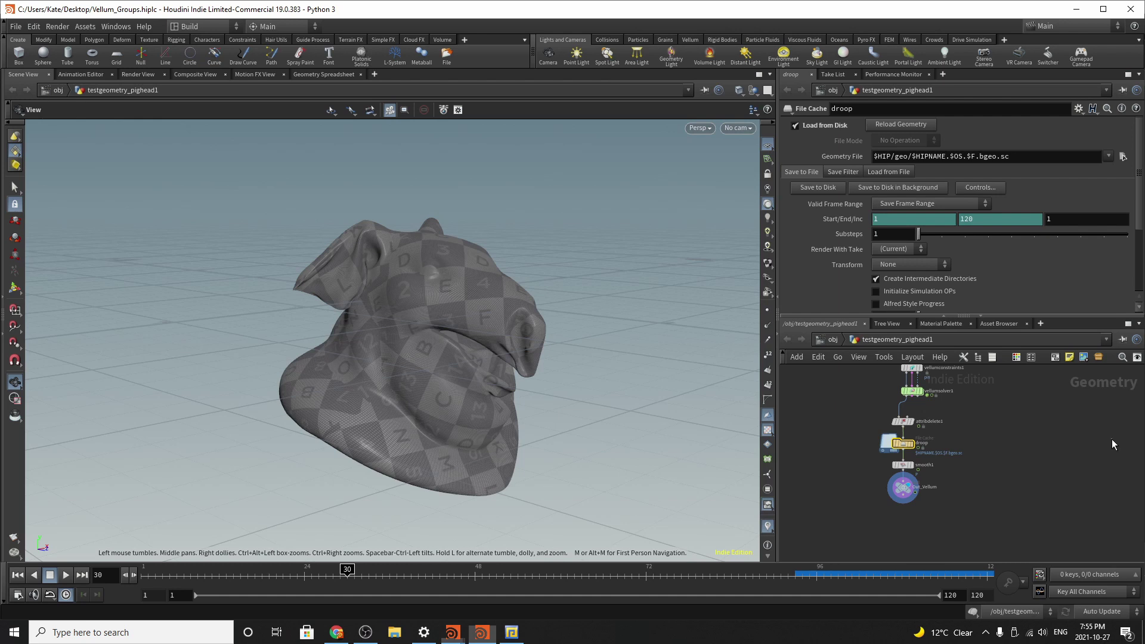
Select the pig head and subdivide1 nodes and display testgeometry_pighead1's original geometry
scroll(905, 525, "down", 4)
scroll(891, 498, "up", 8)
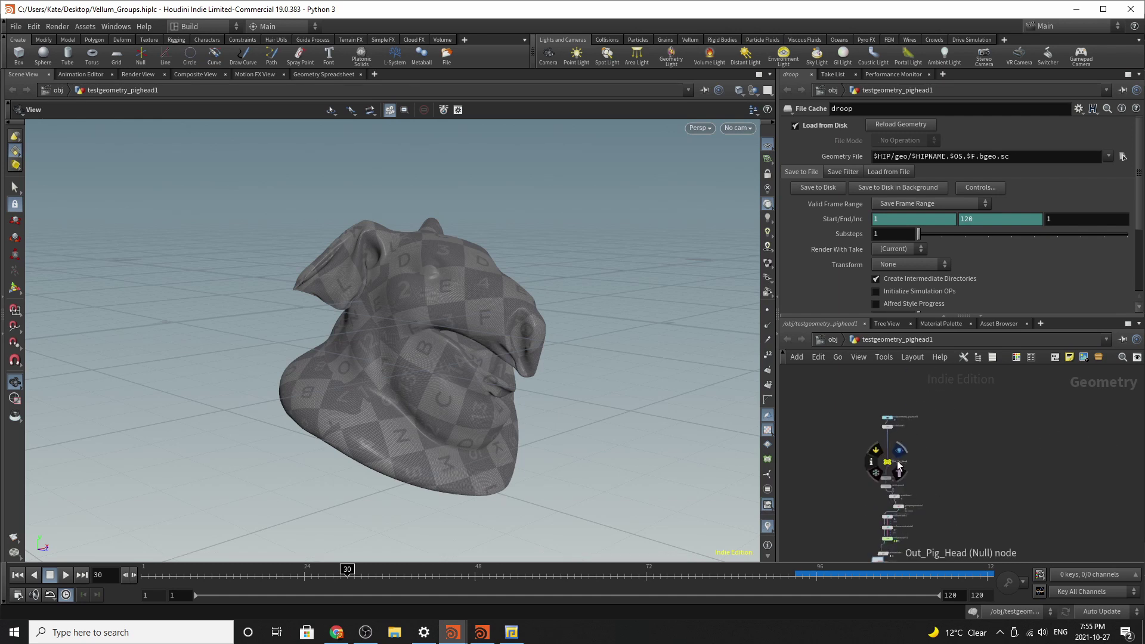
left_click_drag(861, 391, 946, 468)
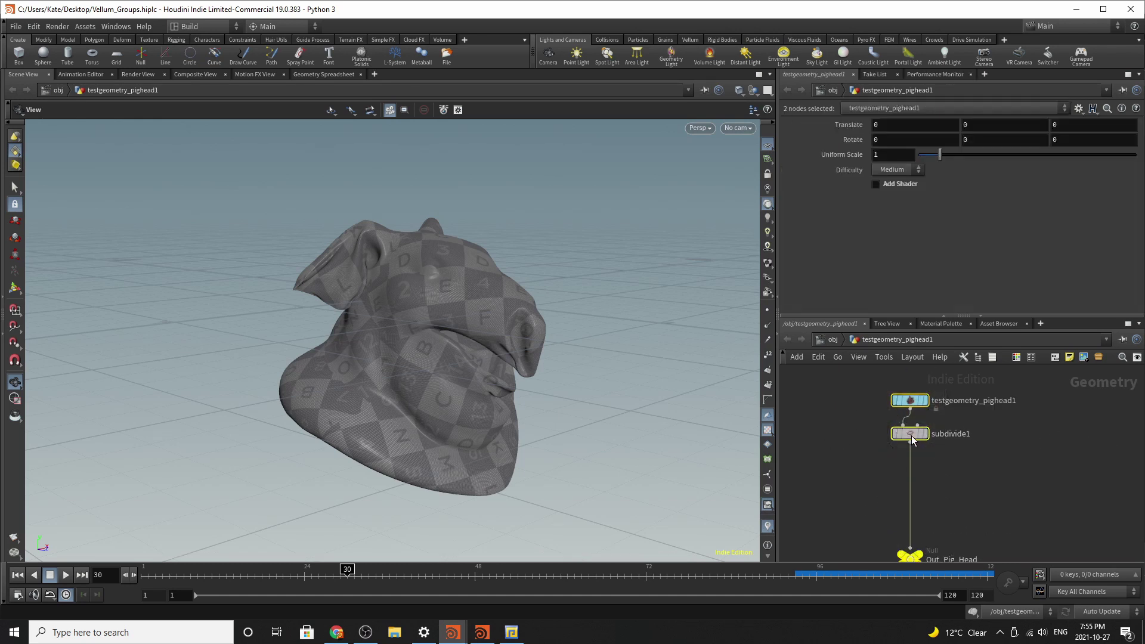
middle_click_drag(924, 452, 923, 525)
scroll(919, 477, "up", 5)
mouse_move(888, 459)
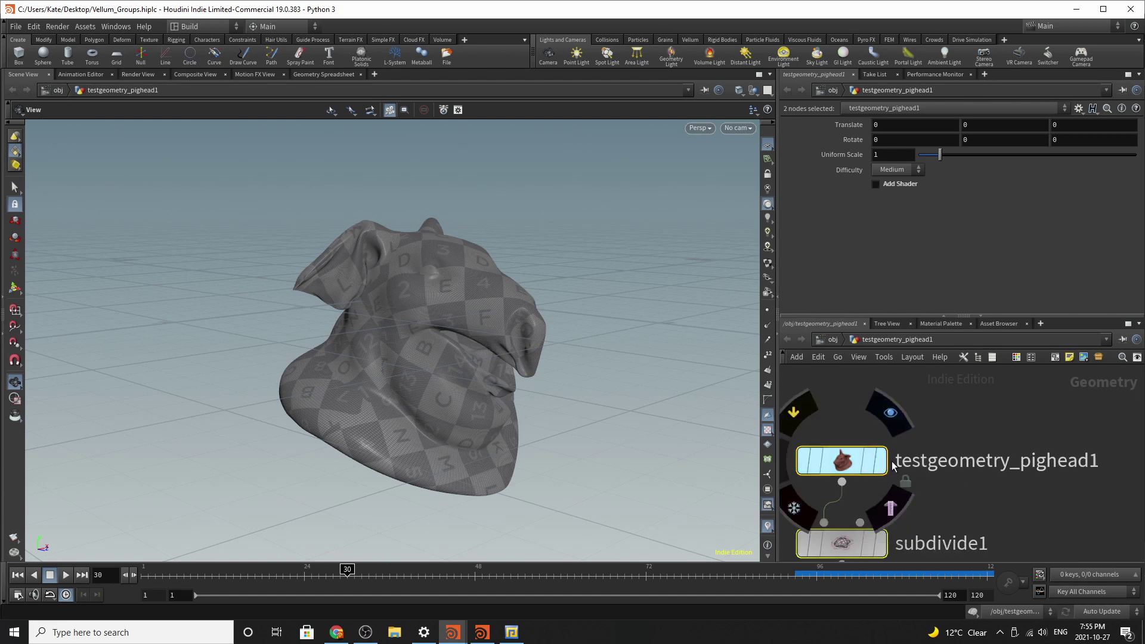
left_click(881, 438)
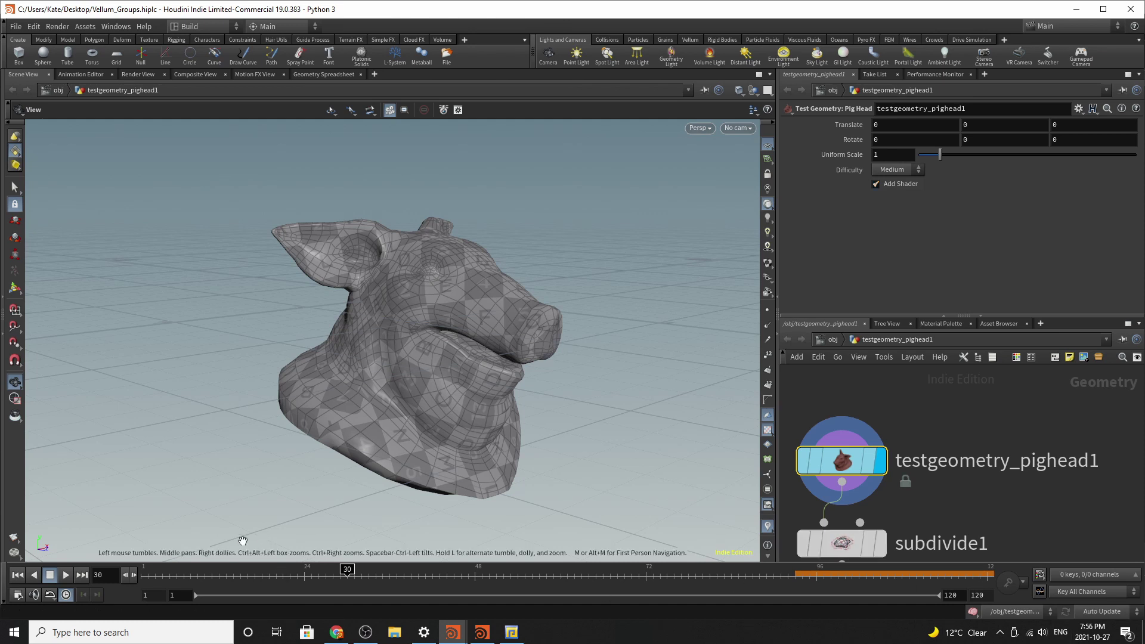
Go to frame 1 and toggle the pig head's shader on and off, leaving it off
left_click(17, 575)
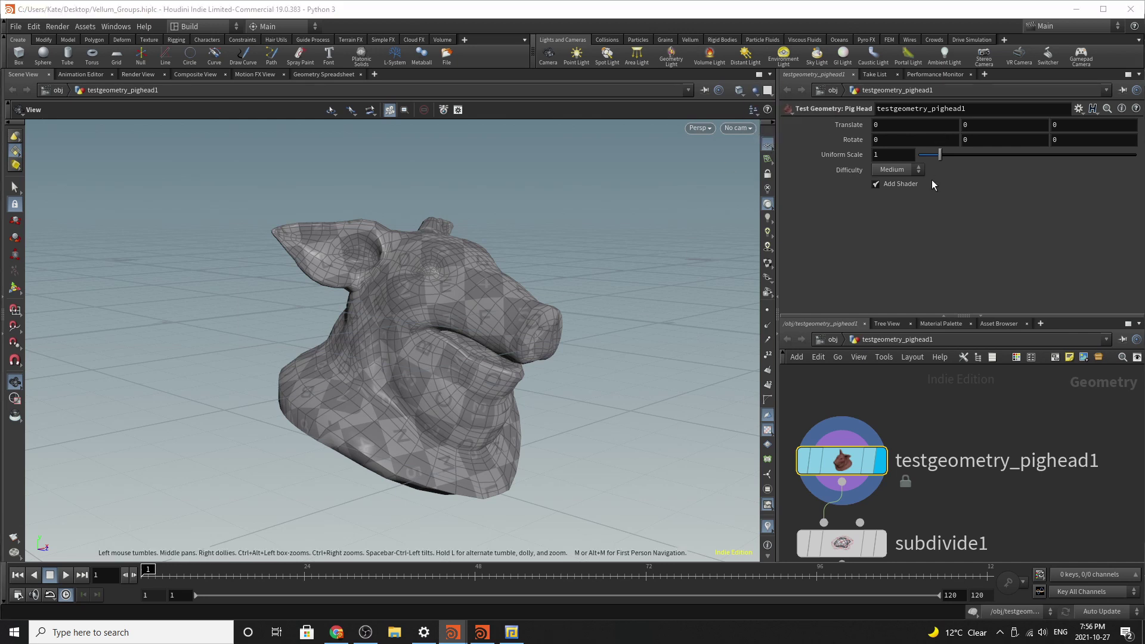
left_click(913, 184)
mouse_move(850, 462)
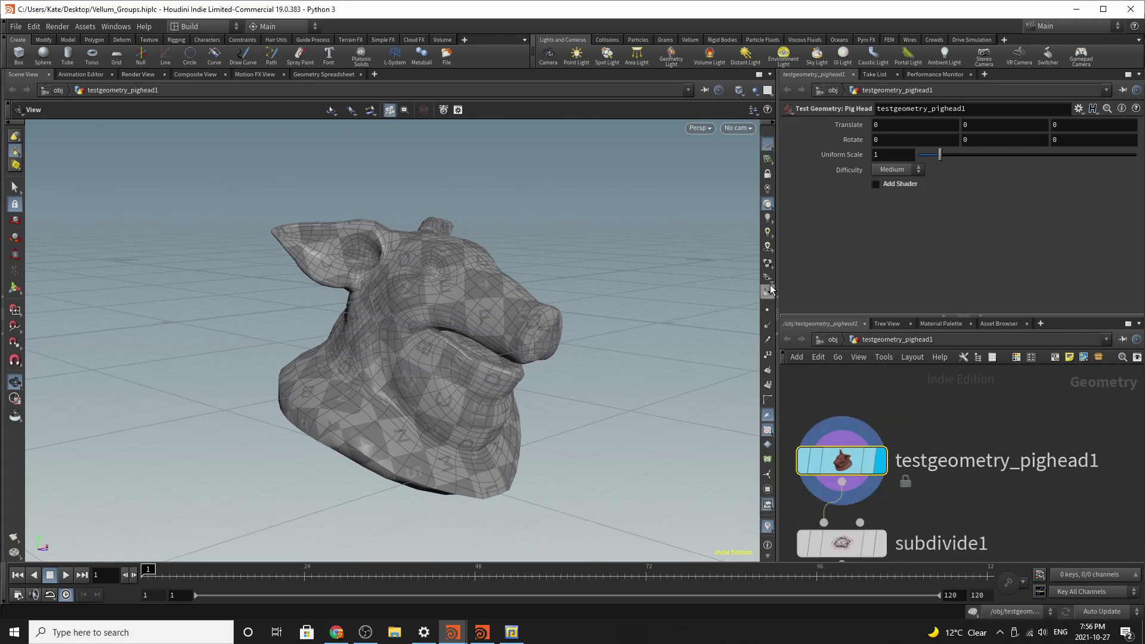
left_click(900, 184)
left_click(896, 185)
Re-centre the network and display subdivide1's drooped, smoothed head again
key("h")
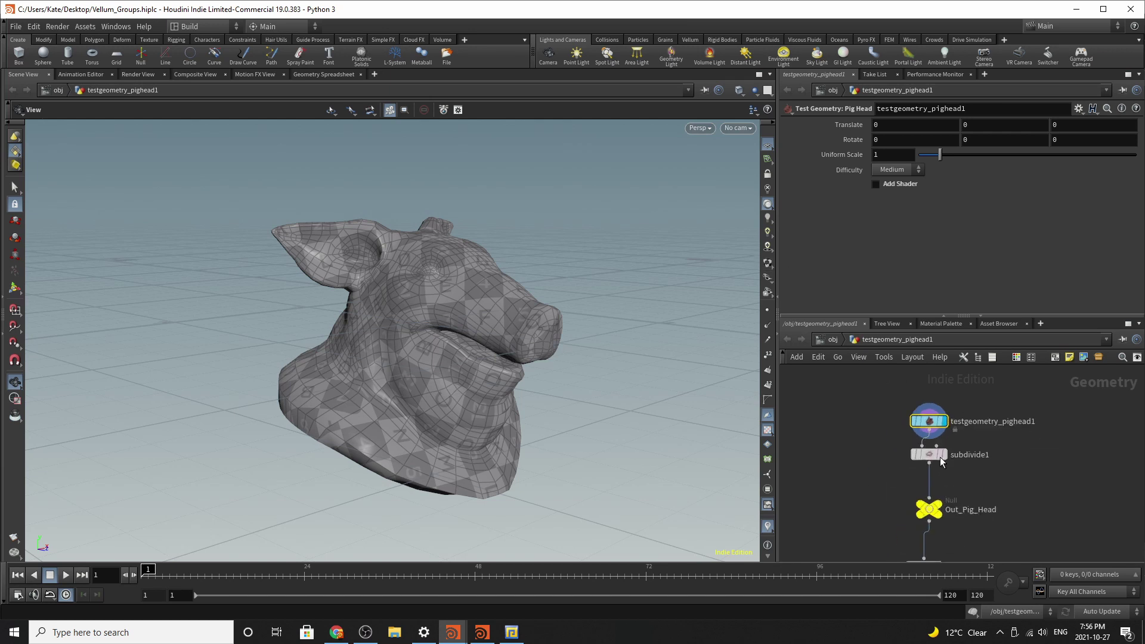
left_click(944, 452)
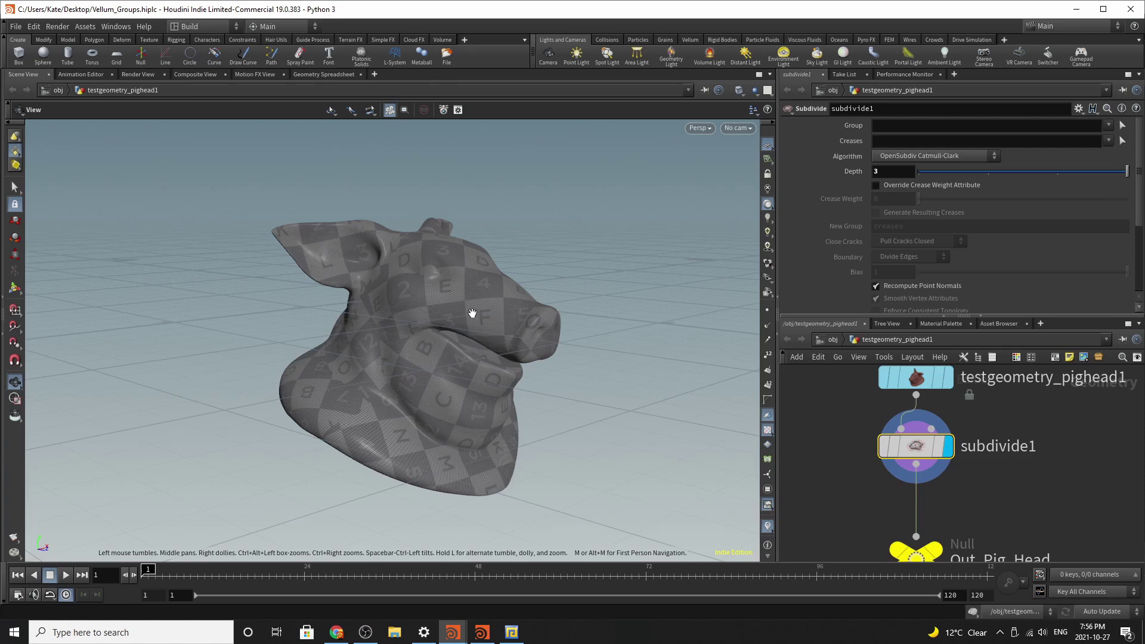
scroll(885, 405, "down", 3)
scroll(868, 419, "up", 3)
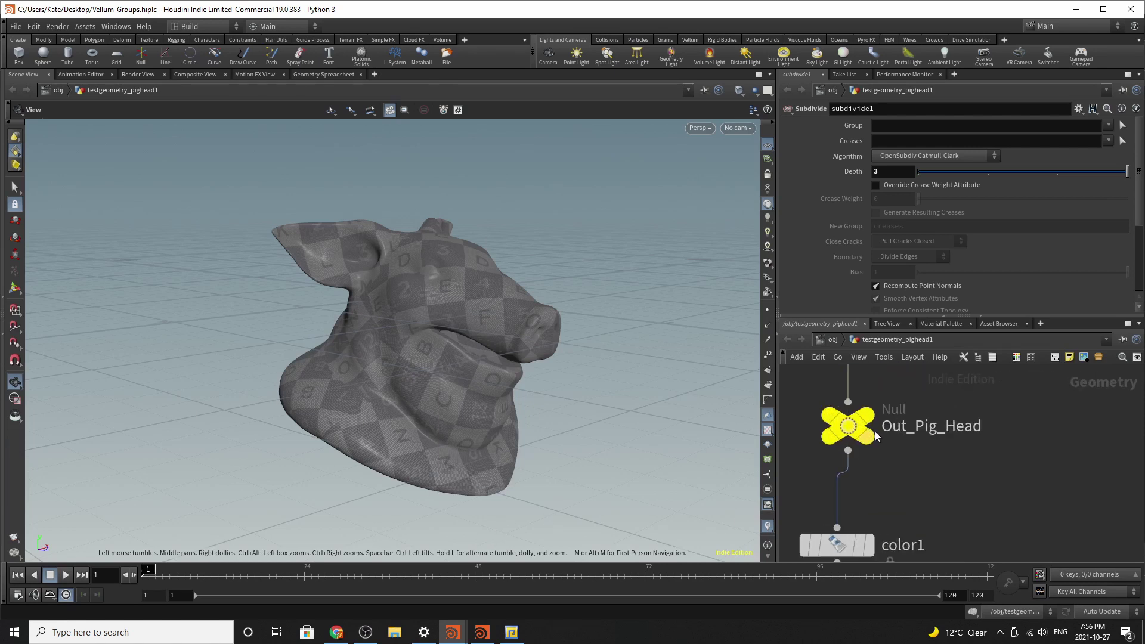
Select the Out_Pig_Head null below subdivide1 and inspect the chain
left_click(868, 420)
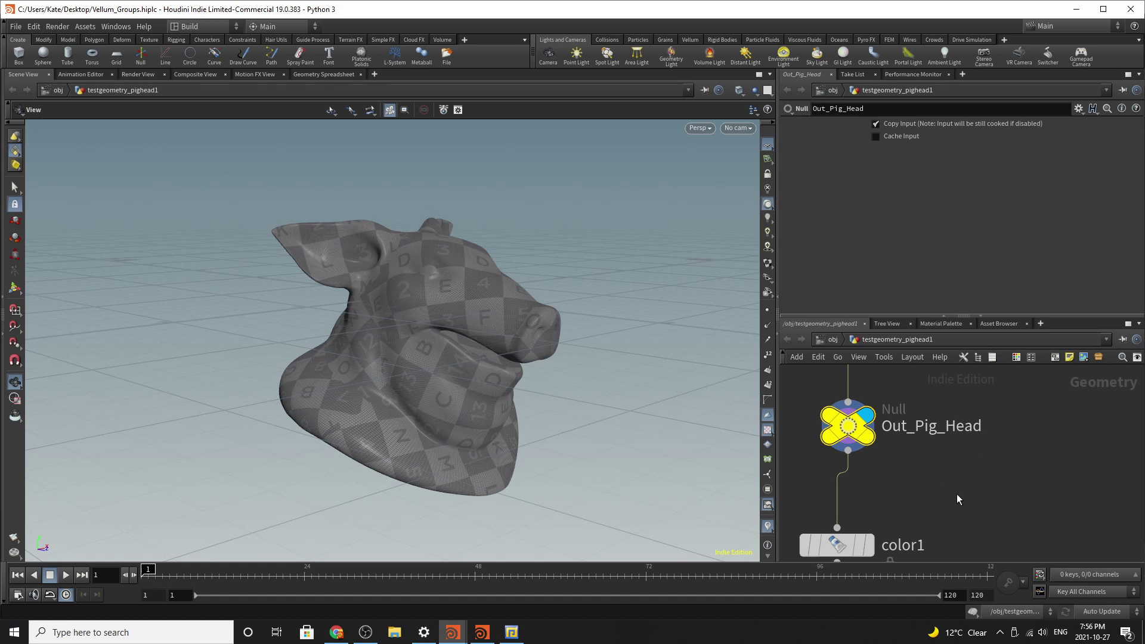
scroll(927, 437, "down", 4)
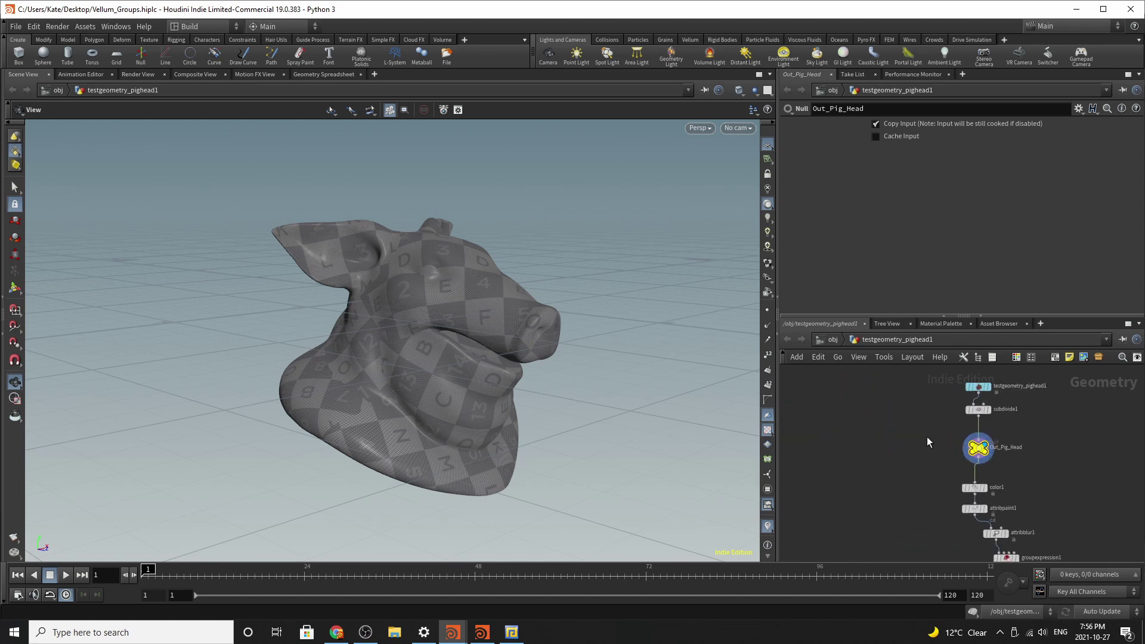
scroll(966, 538, "up", 5)
Select color1 and orbit to view the head's solid black base colour from behind
left_click(993, 421)
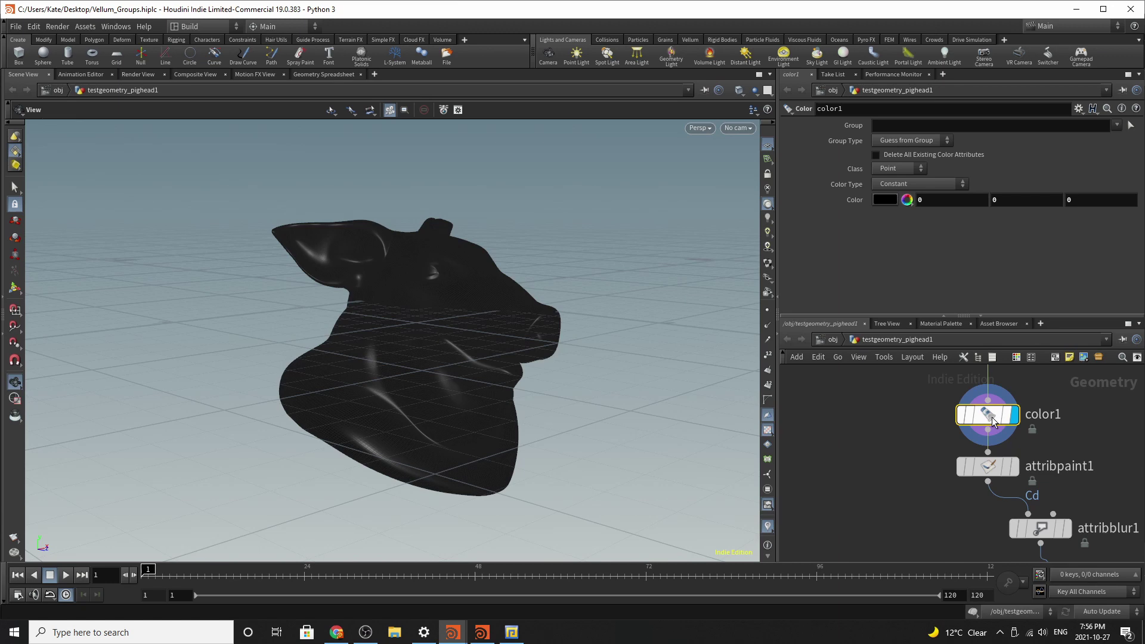
left_click_drag(557, 345, 513, 299)
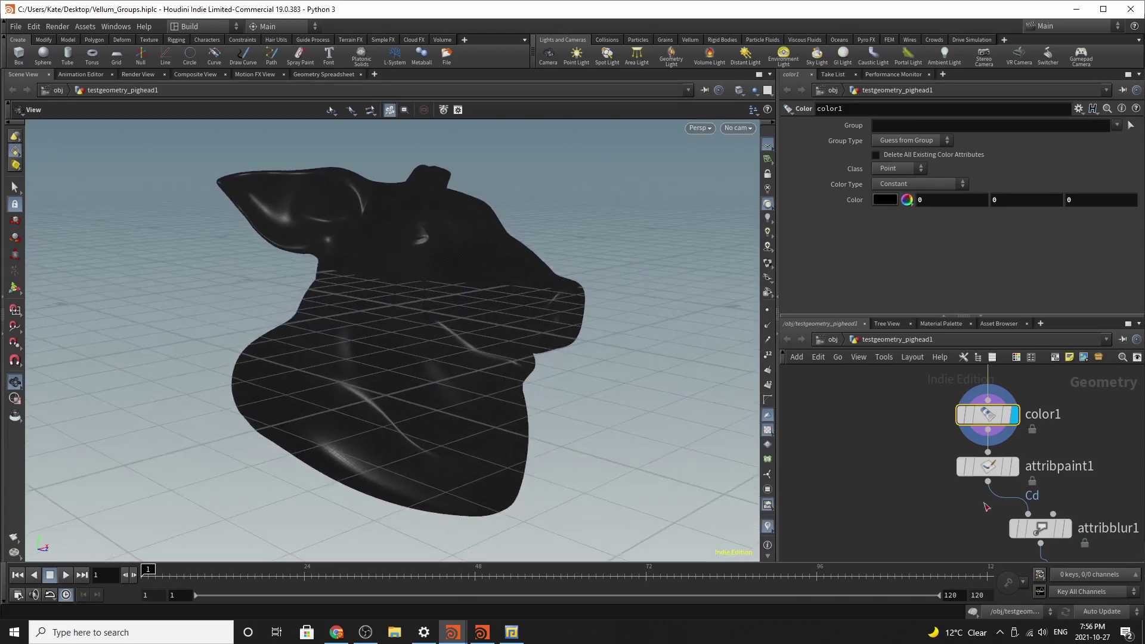
scroll(985, 506, "down", 3)
scroll(966, 477, "up", 2)
scroll(948, 455, "down", 4)
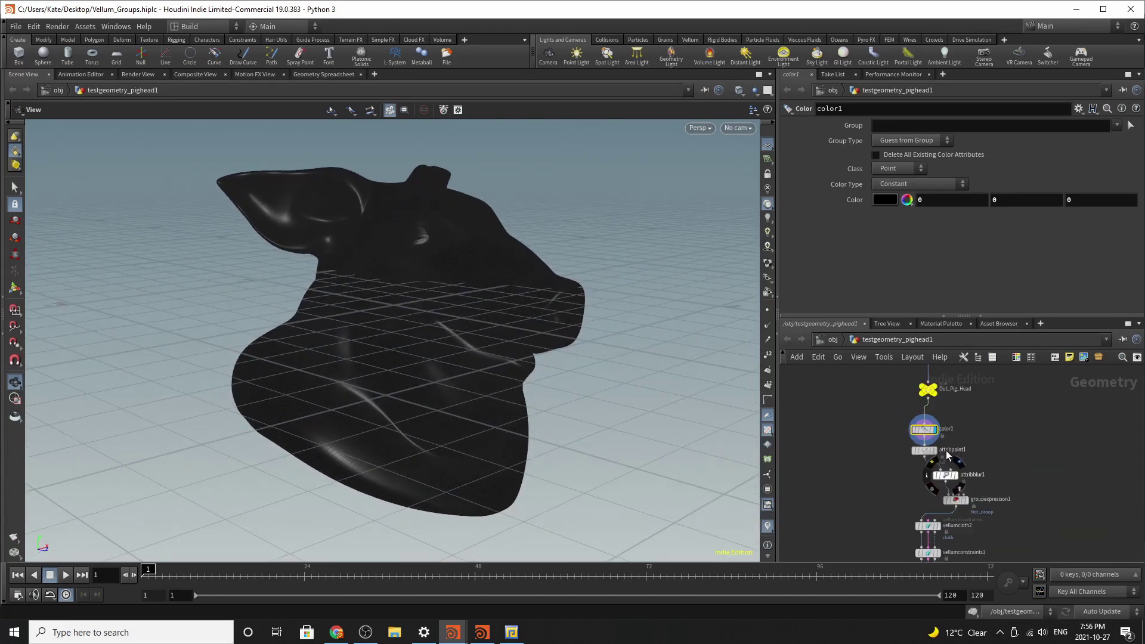
scroll(947, 454, "up", 3)
Display attribpaint1's painted ear and snout strokes, viewing them from front and side
left_click(927, 450)
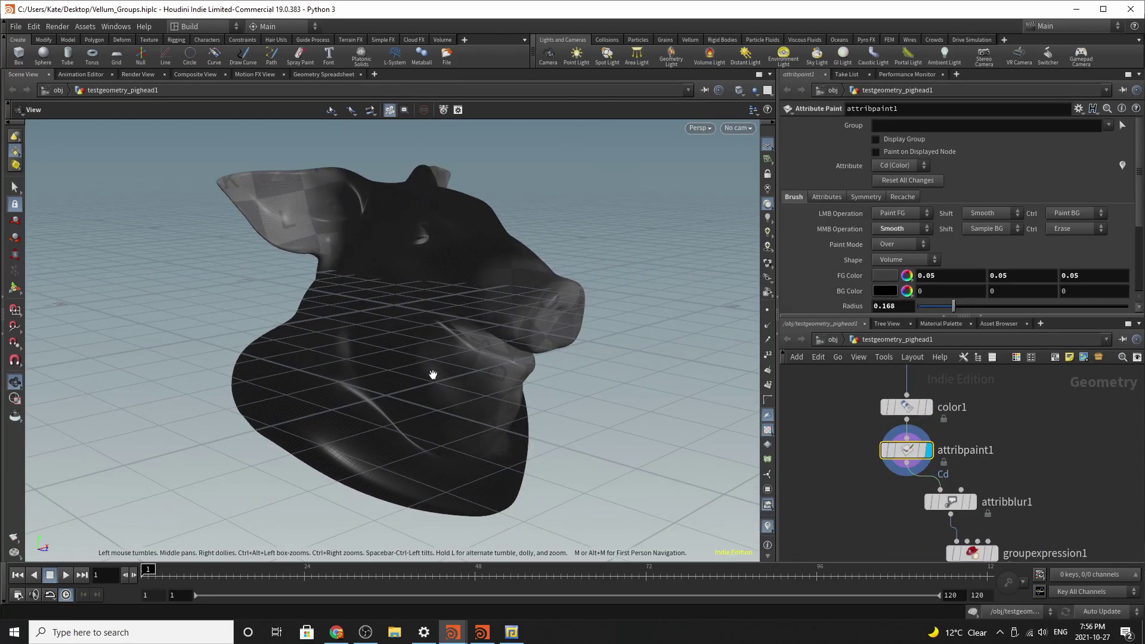
left_click_drag(433, 375, 508, 328)
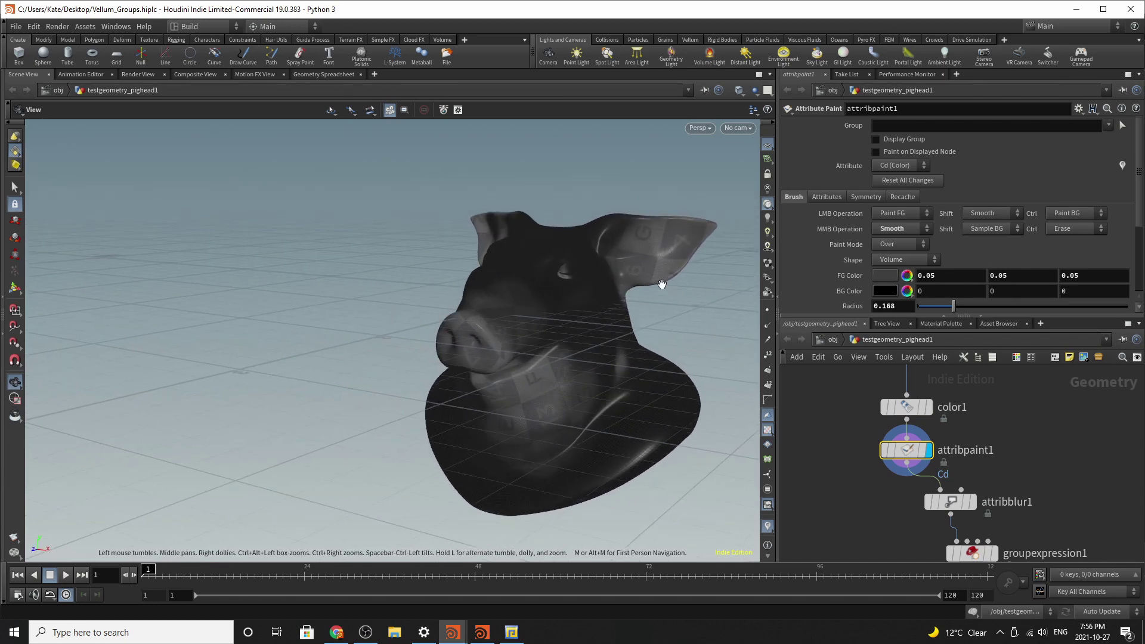
left_click_drag(374, 303, 514, 332)
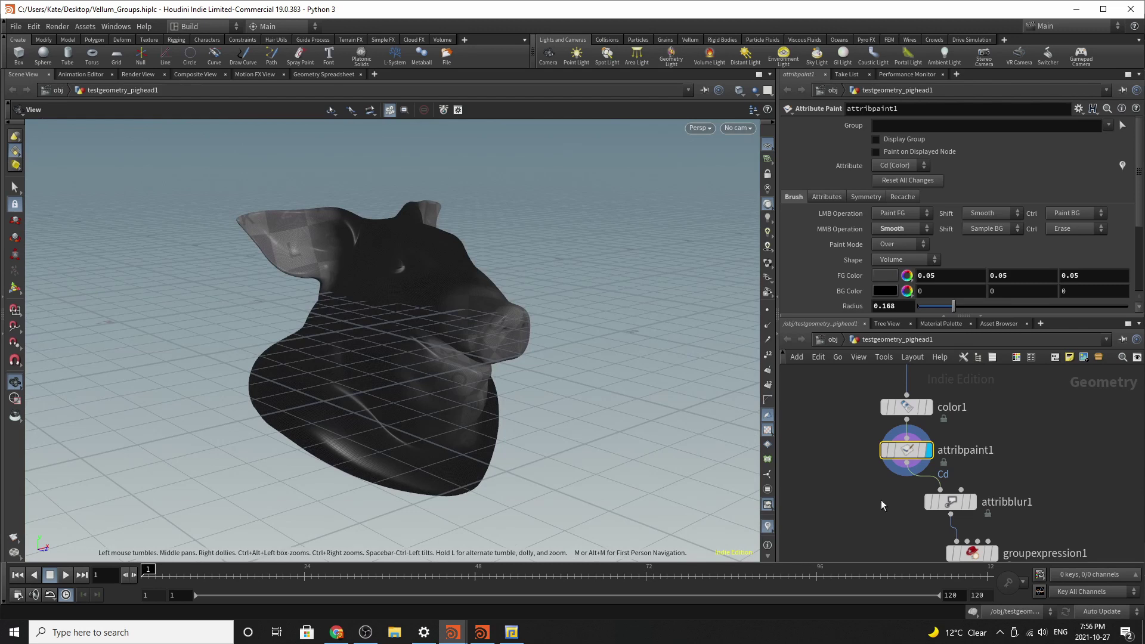
middle_click_drag(882, 504, 814, 448)
Display attribblur1's Cd blur (Uniform Laplacian, 49 iterations, step 0.5) and hide the reference grid
key("r")
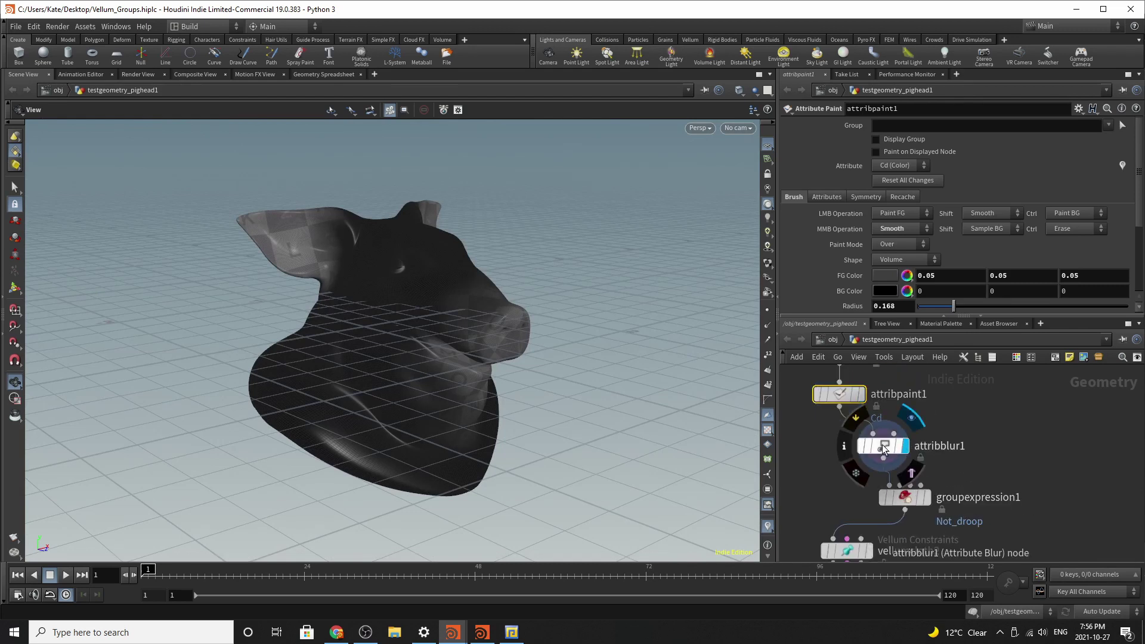
left_click(884, 449)
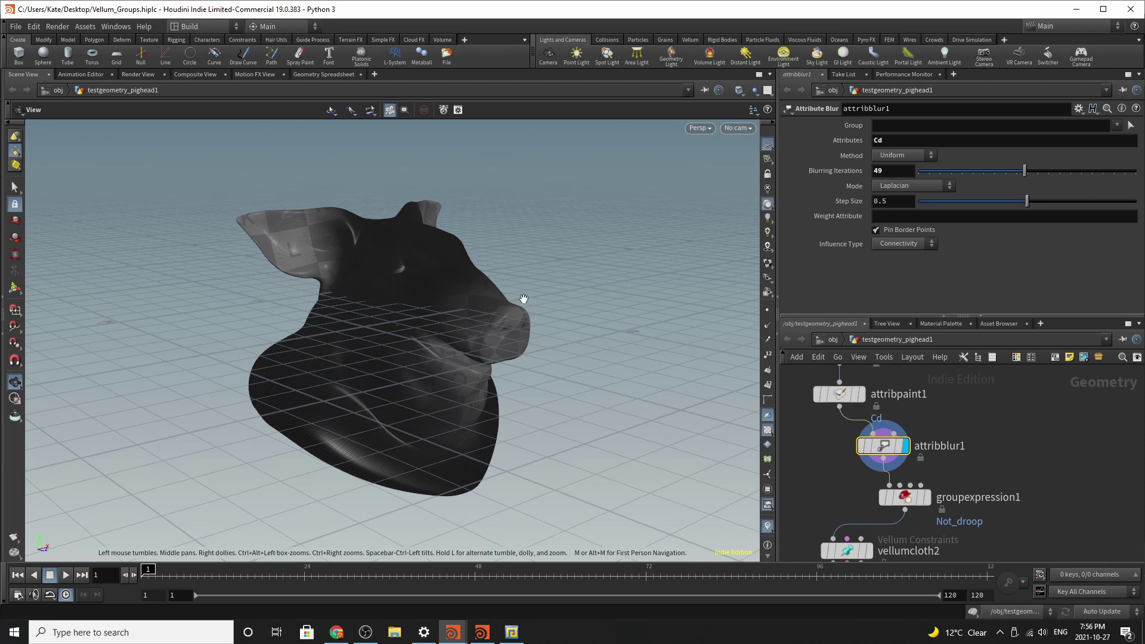
left_click(719, 90)
left_click(767, 151)
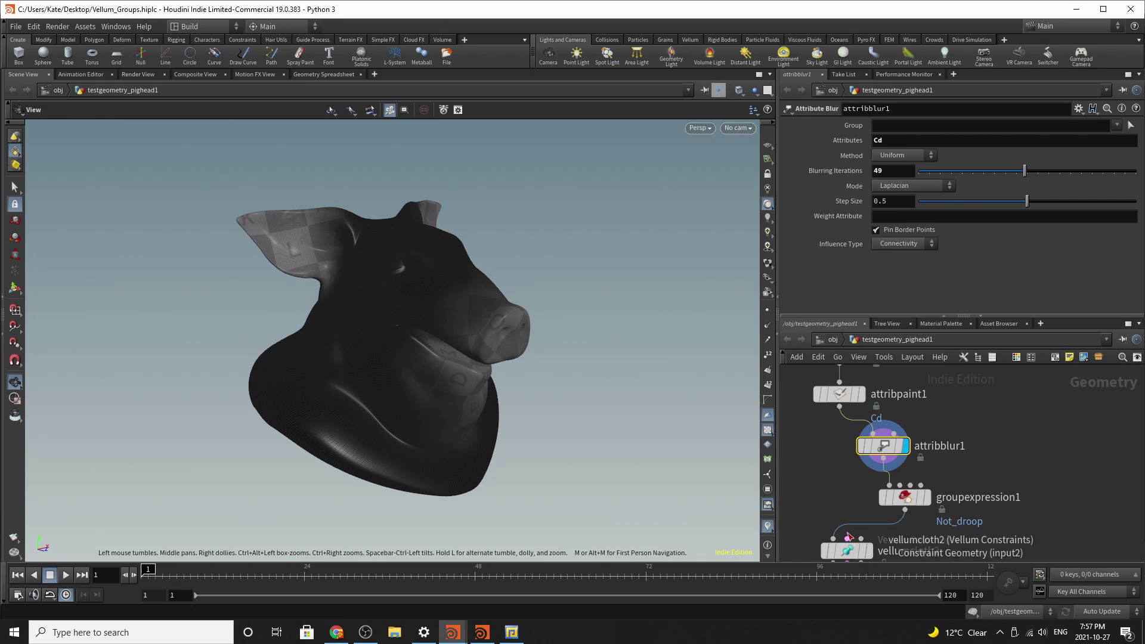
Display groupexpression1's Not_droop group, then move the node aside and zoom toward the Vellum nodes
mouse_move(926, 503)
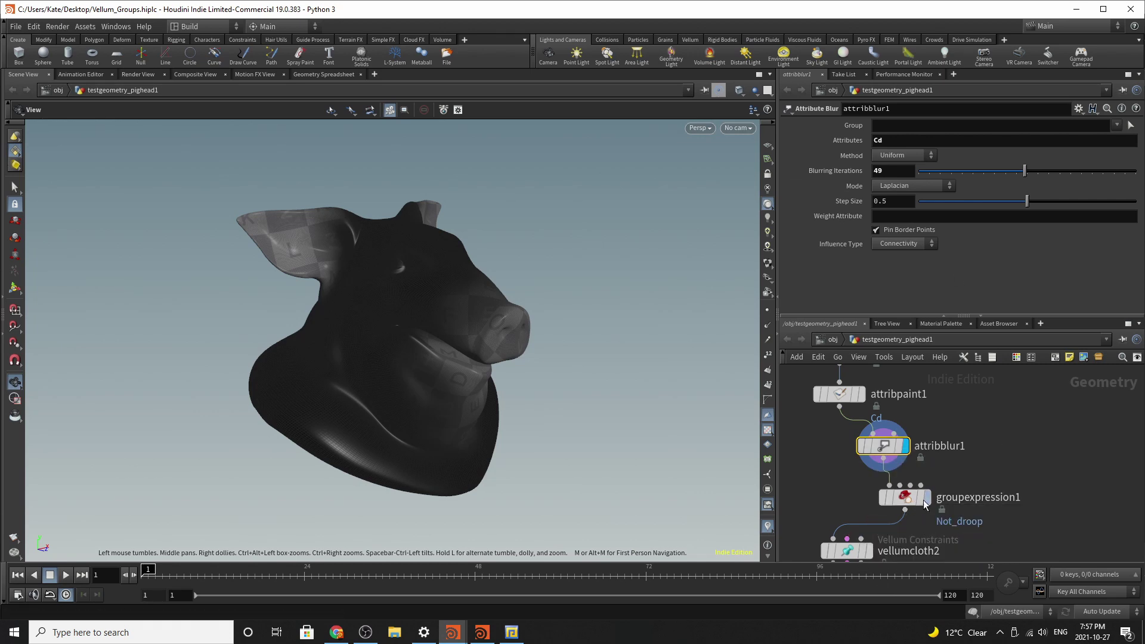
left_click(926, 497)
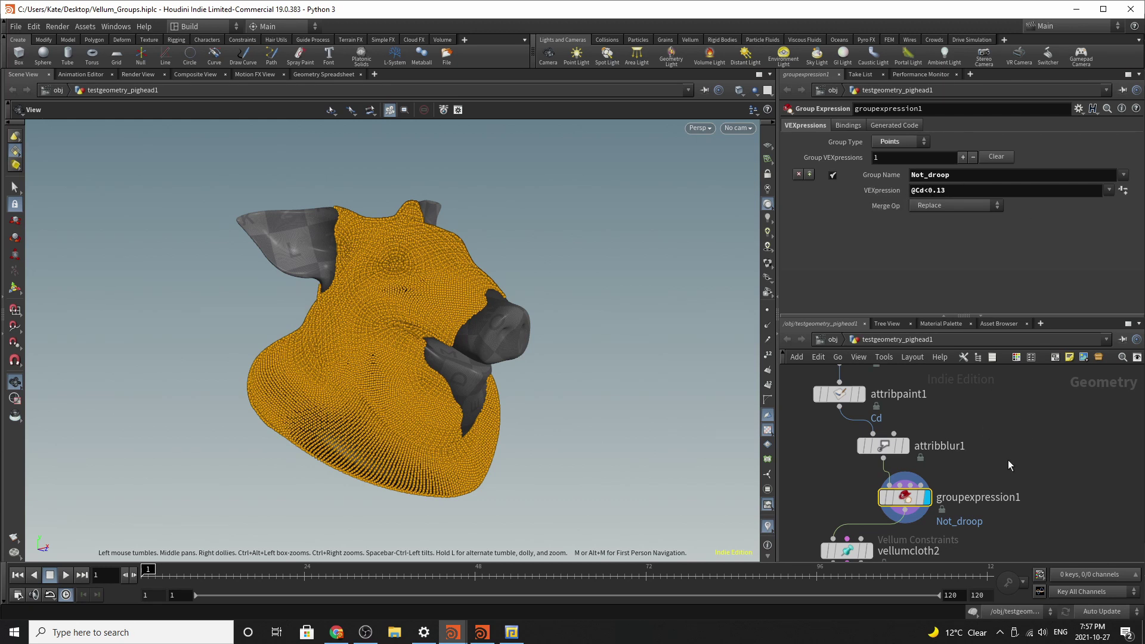
scroll(1008, 460, "down", 3)
scroll(1001, 412, "up", 2)
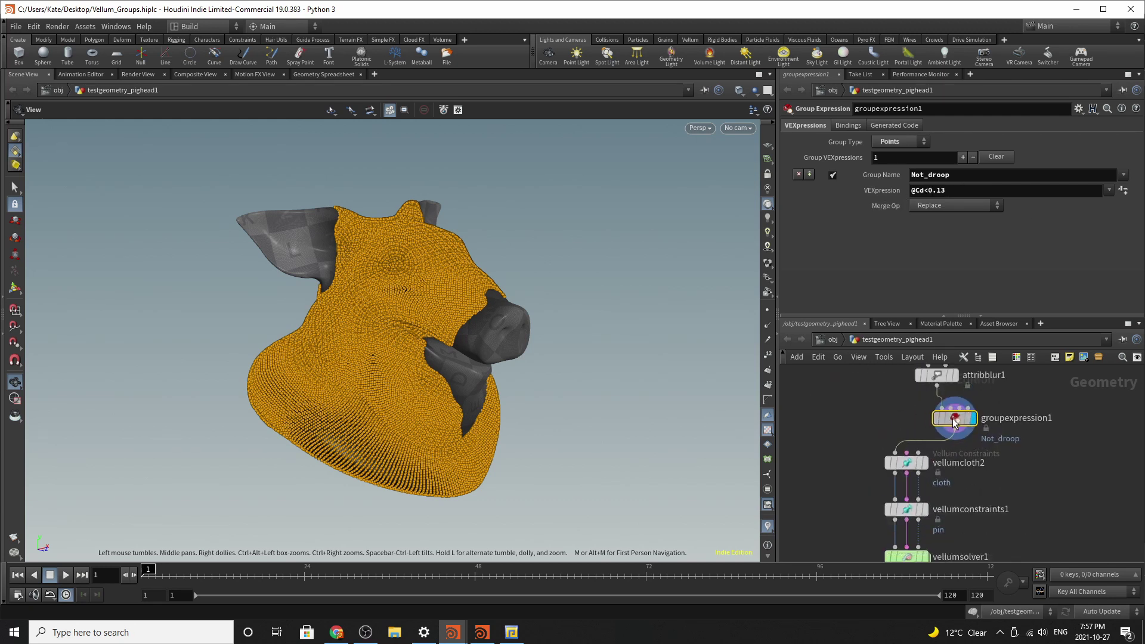
left_click_drag(960, 419, 923, 416)
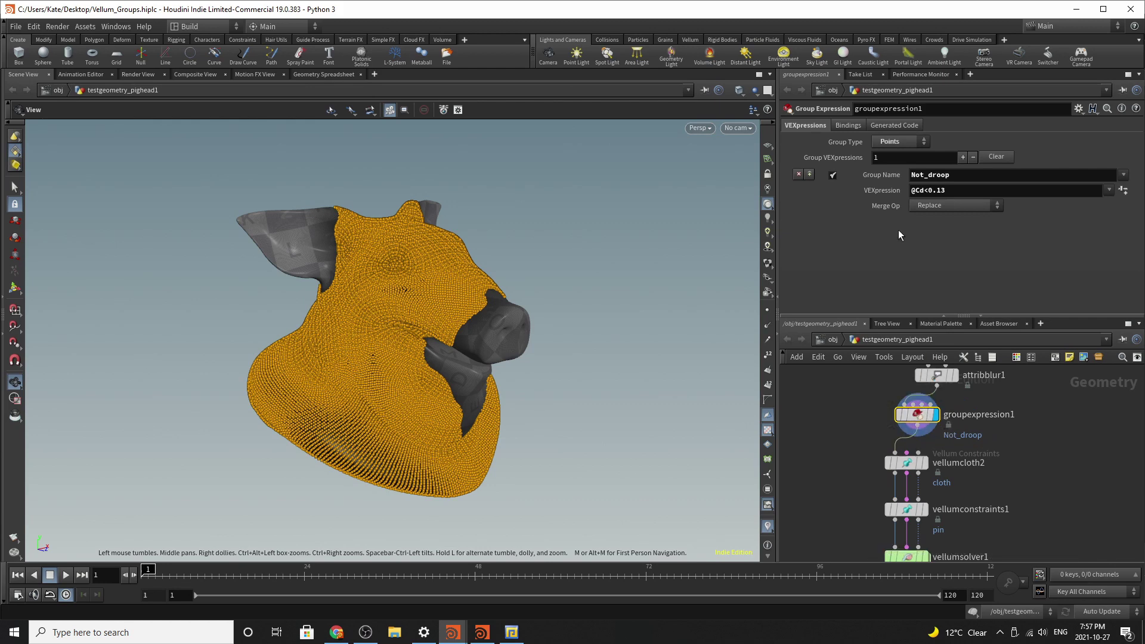
scroll(925, 464, "up", 2)
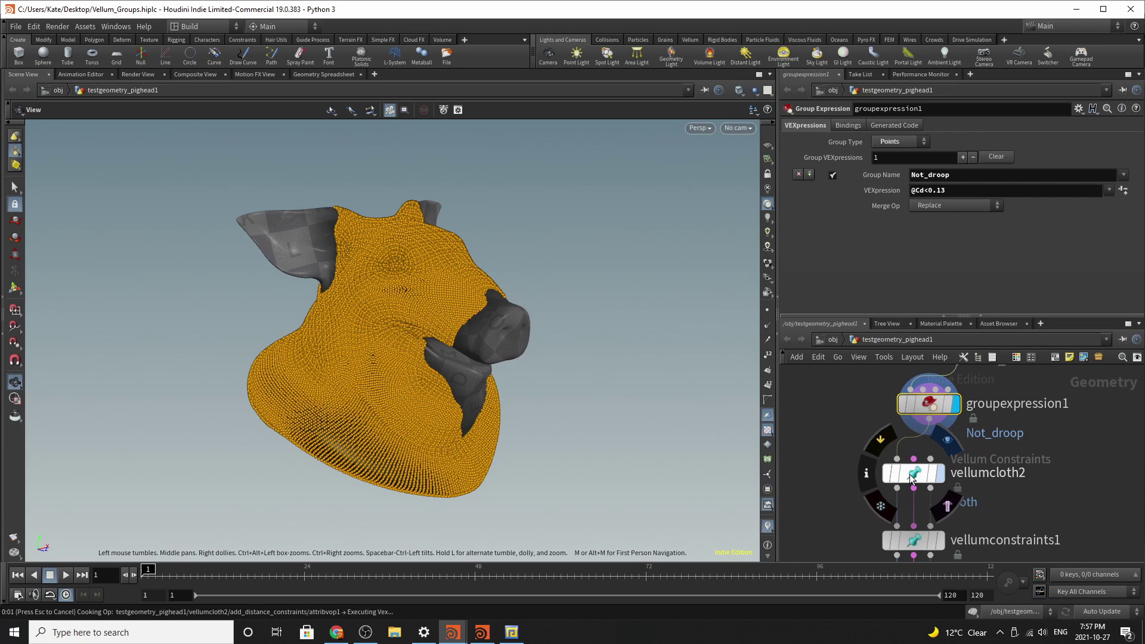
Select vellumcloth2, then mistakenly add a Vellum Configure Cloth node found by searching 'cloth'
left_click(910, 477)
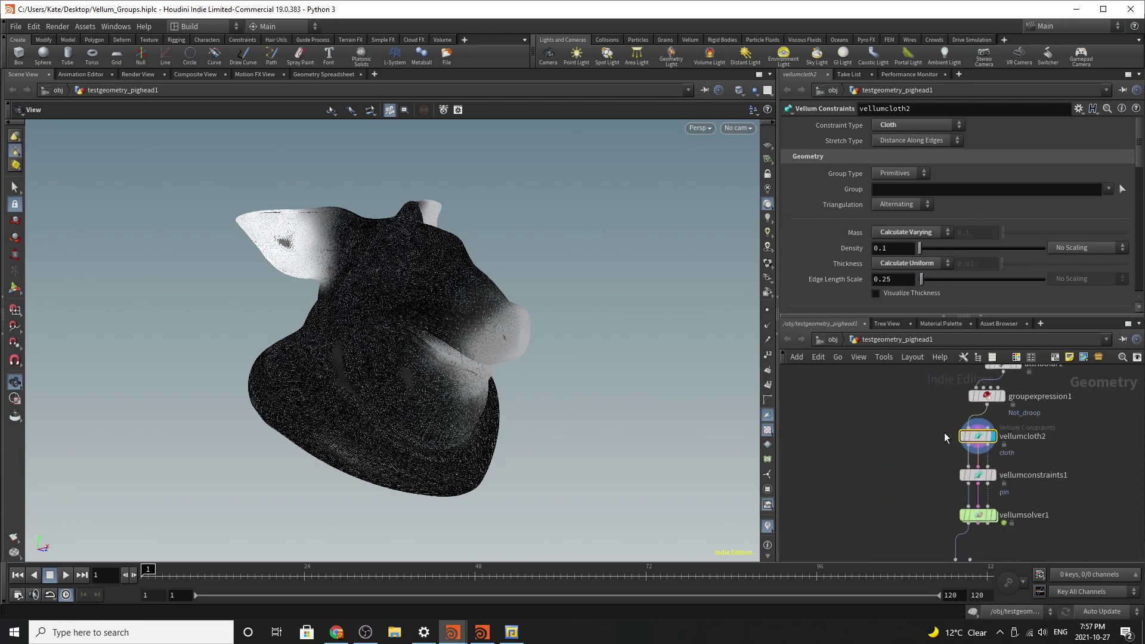
key("Tab")
type("velun")
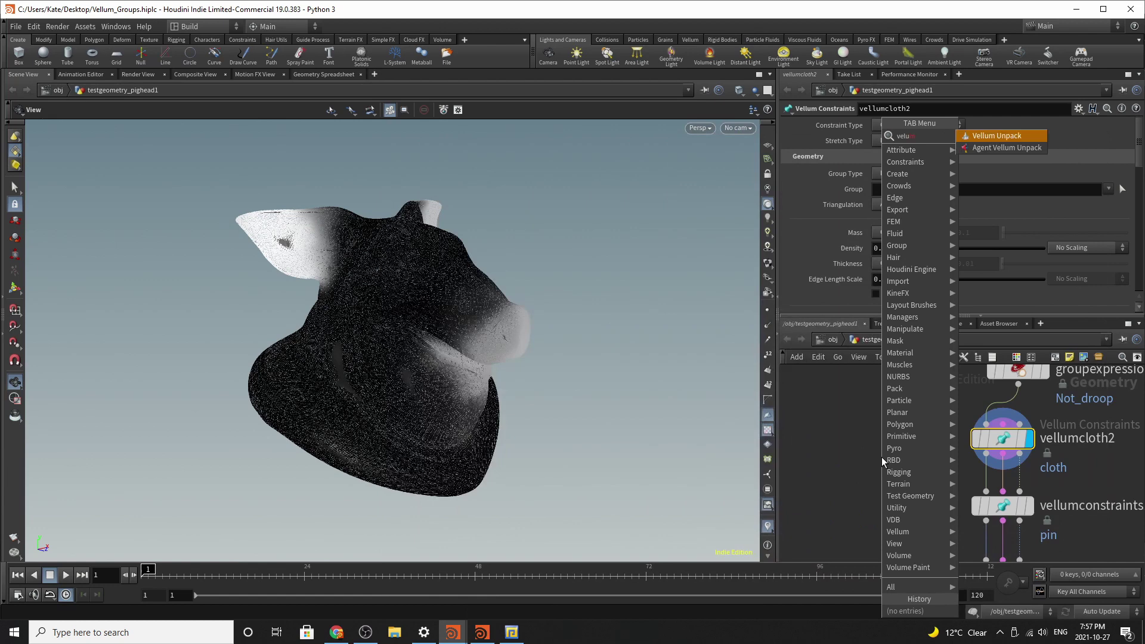
key("BackSpace")
key("BackSpace")
key("BackSpace")
key("BackSpace")
type("cloth")
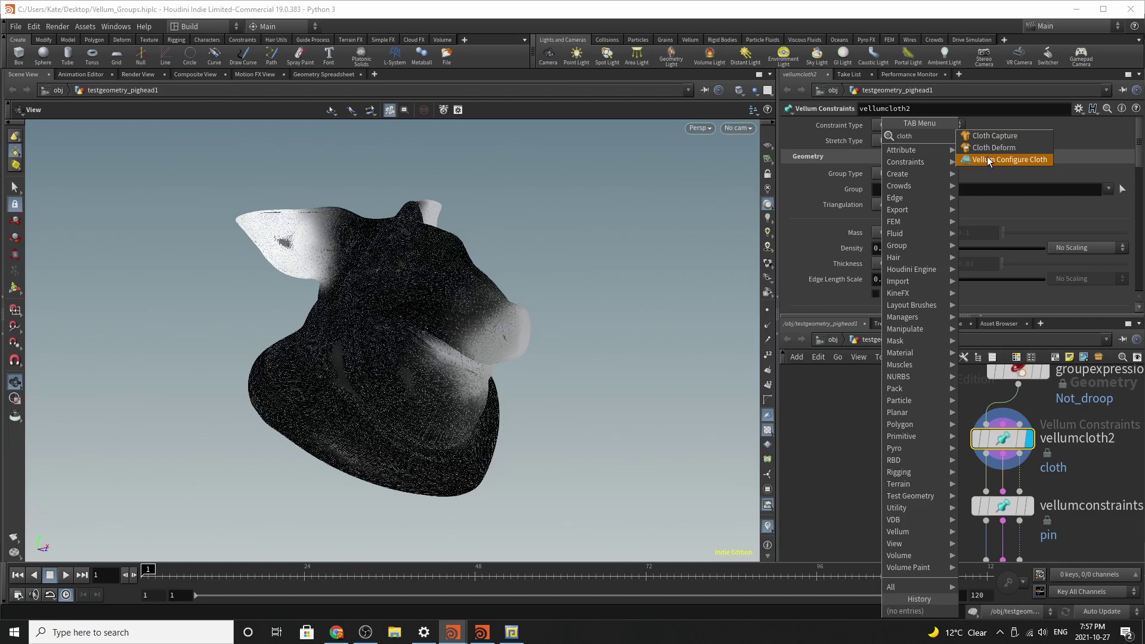
left_click(1008, 160)
left_click(889, 442)
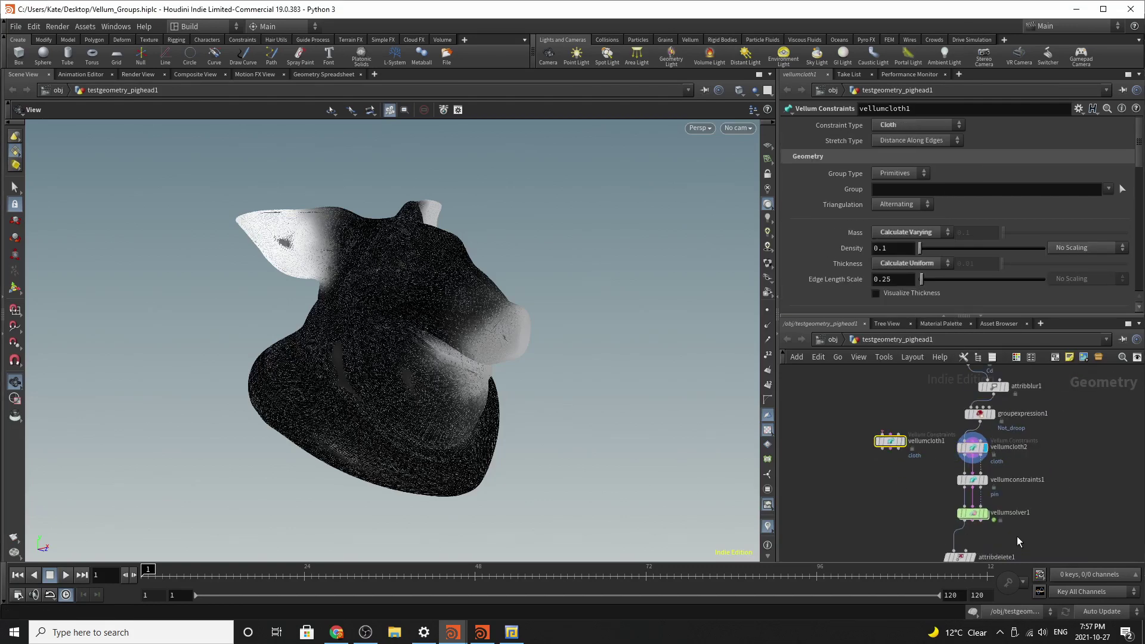
Delete the extra cloth node and scroll vellumcloth2's parameters down to Stretch and Bend
scroll(958, 426, "up", 2)
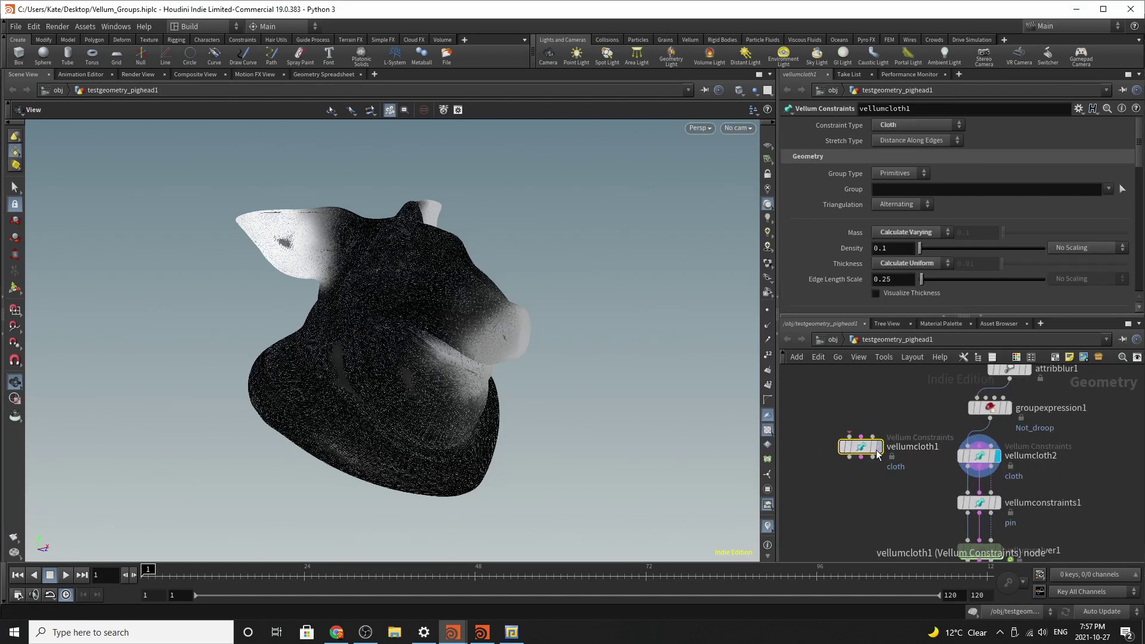
key("Delete")
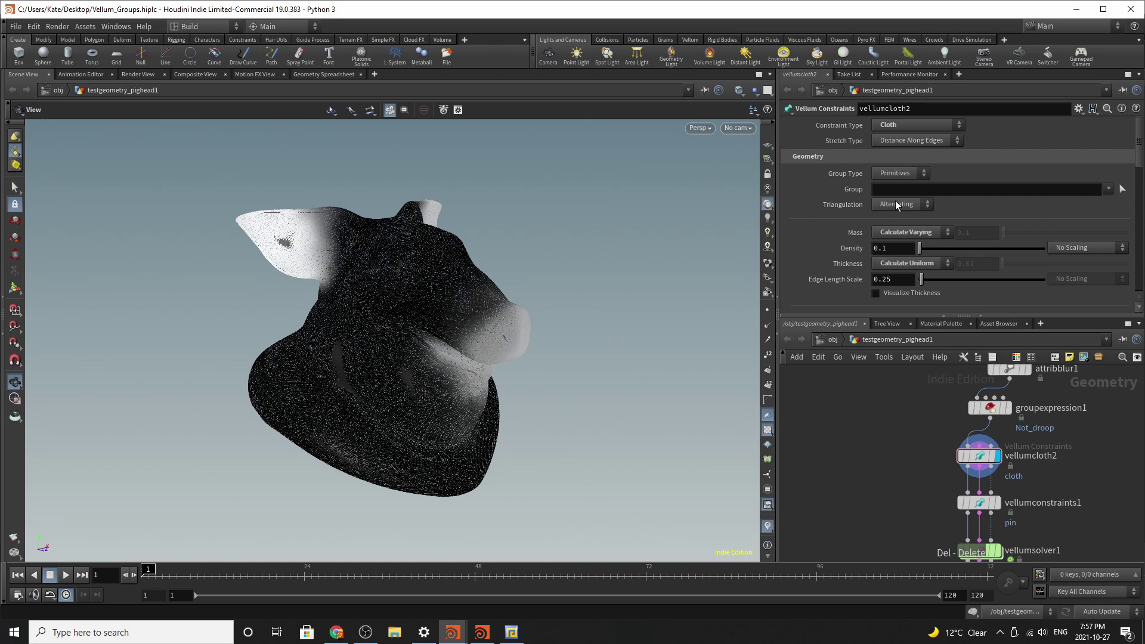
scroll(897, 270, "down", 8)
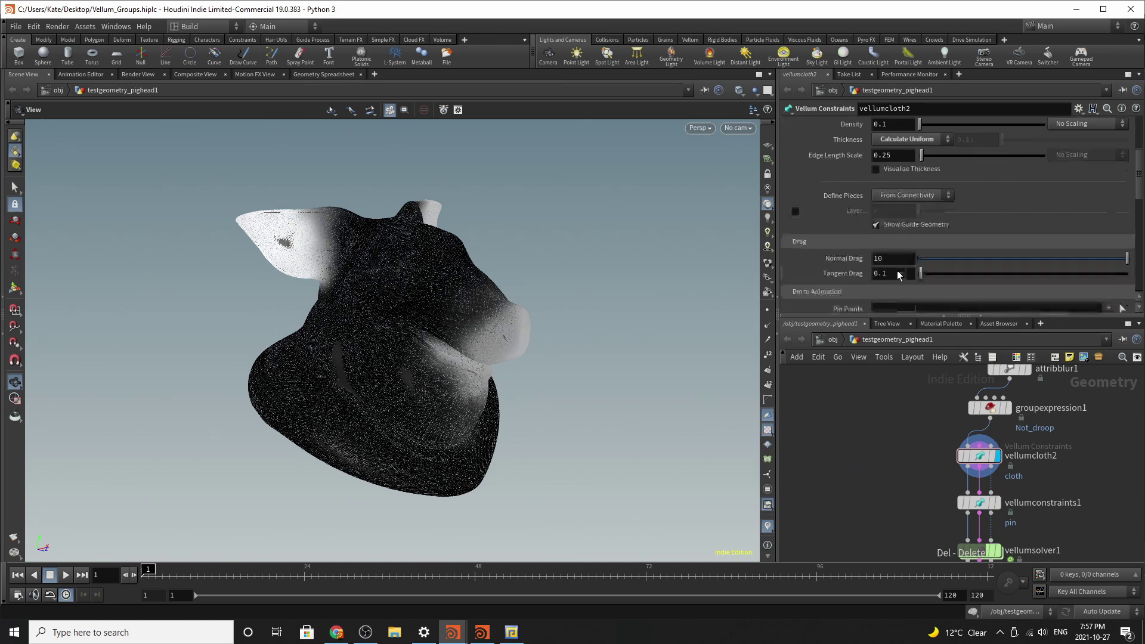
scroll(897, 270, "down", 5)
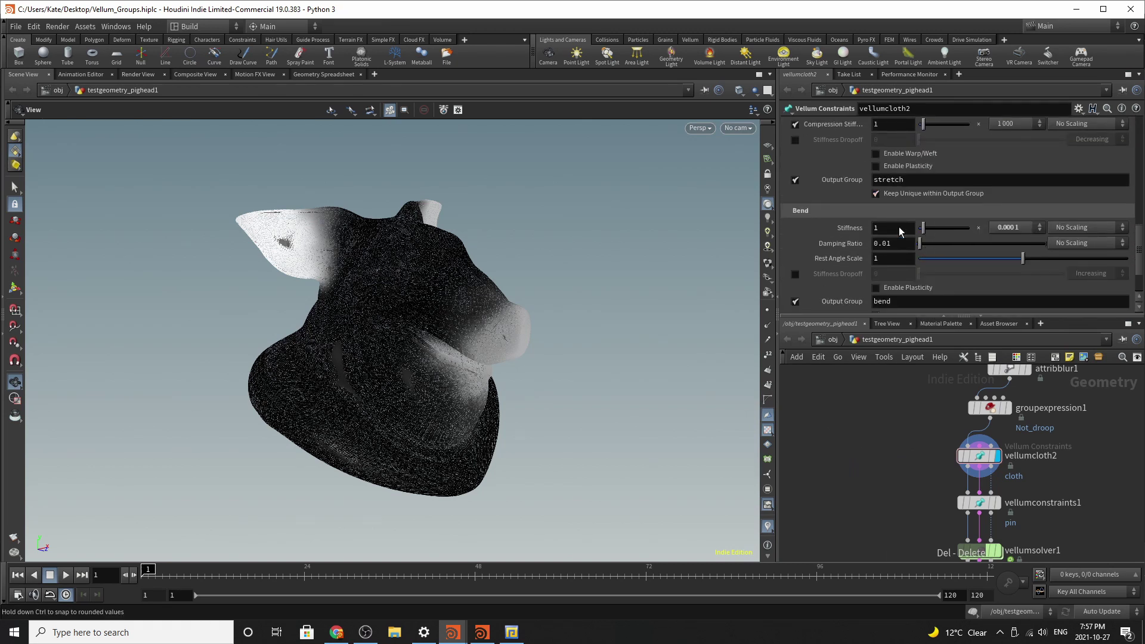
scroll(969, 509, "up", 4)
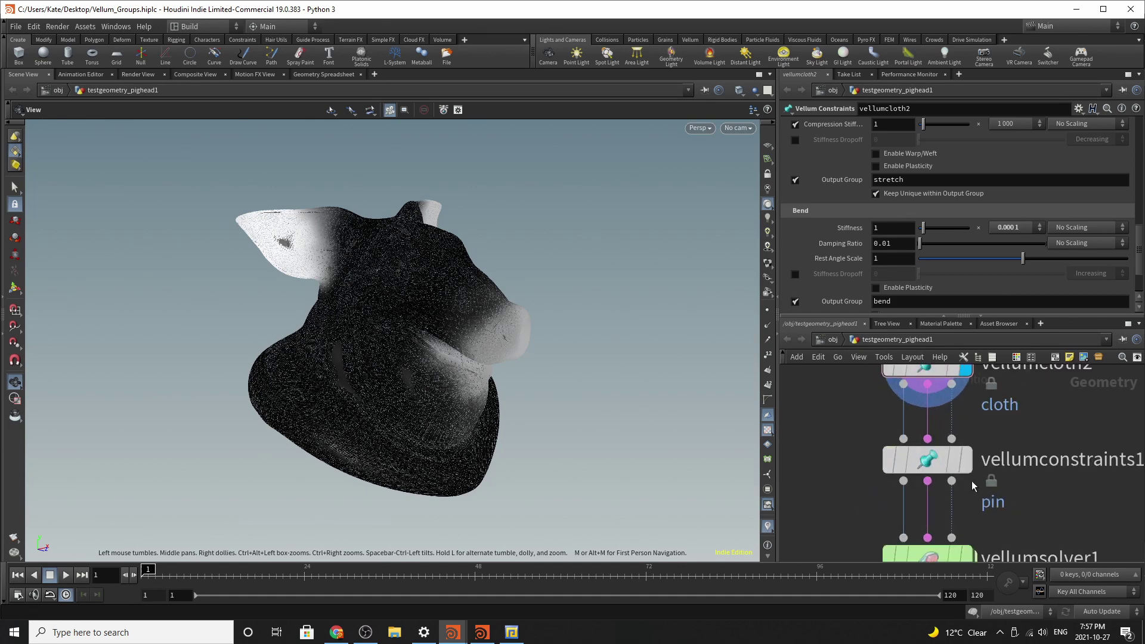
Select vellumconstraints1 to check its Permanent Pin to Target constraint on the Not_droop group
mouse_move(970, 471)
left_click(917, 462)
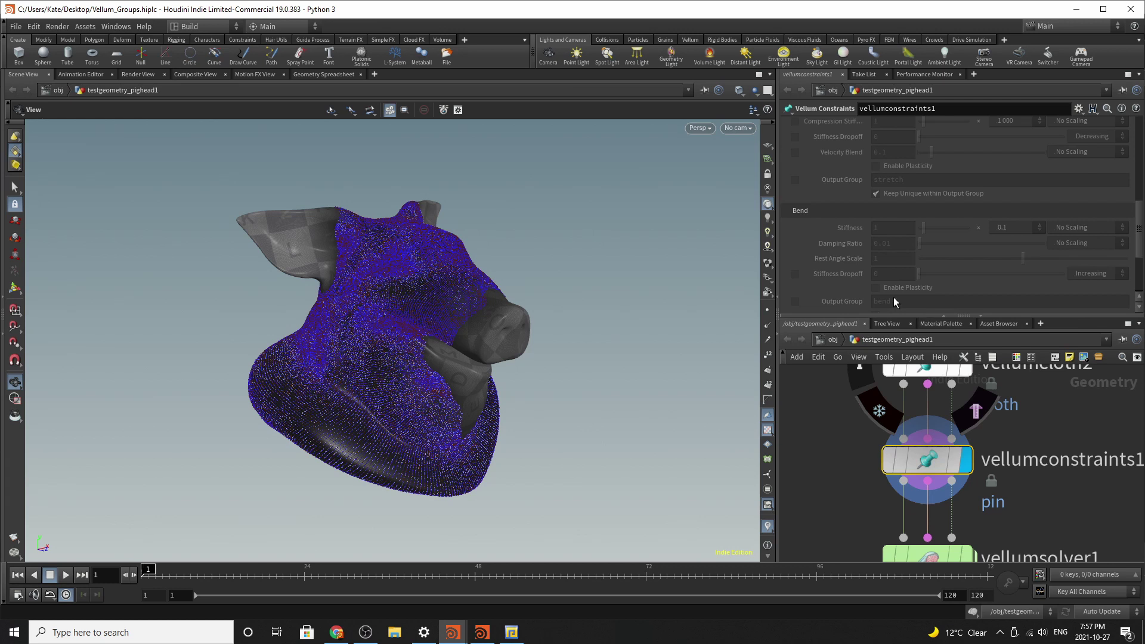
scroll(903, 262, "up", 8)
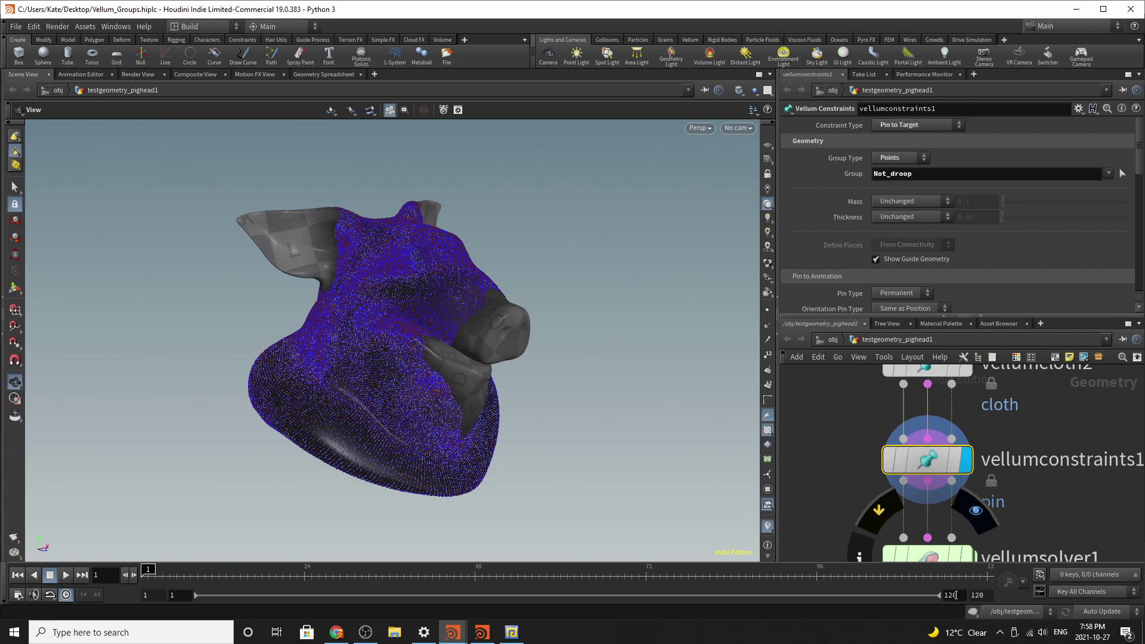
scroll(879, 496, "down", 5)
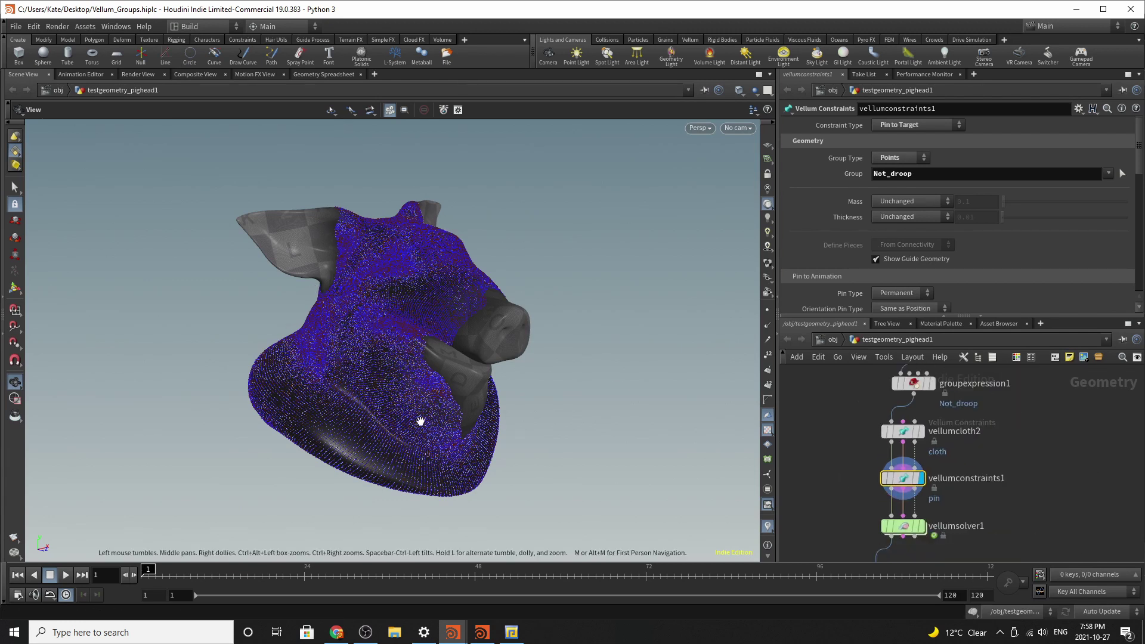
scroll(928, 555, "up", 3)
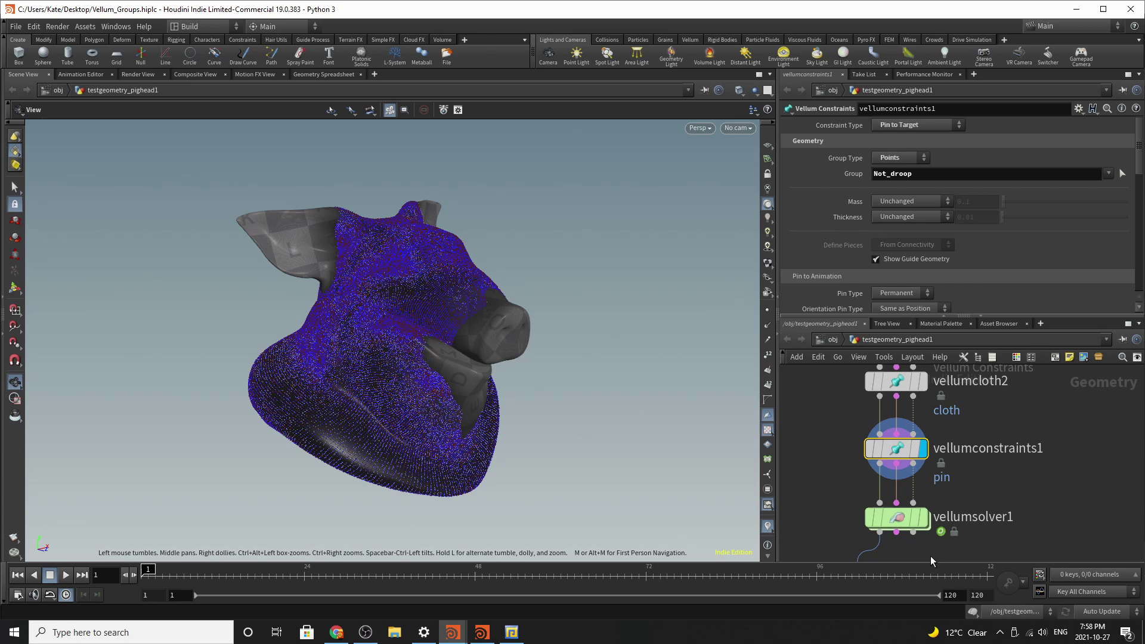
Select and display vellumsolver1, reviewing its Solver tab iteration and collision settings
left_click(912, 517)
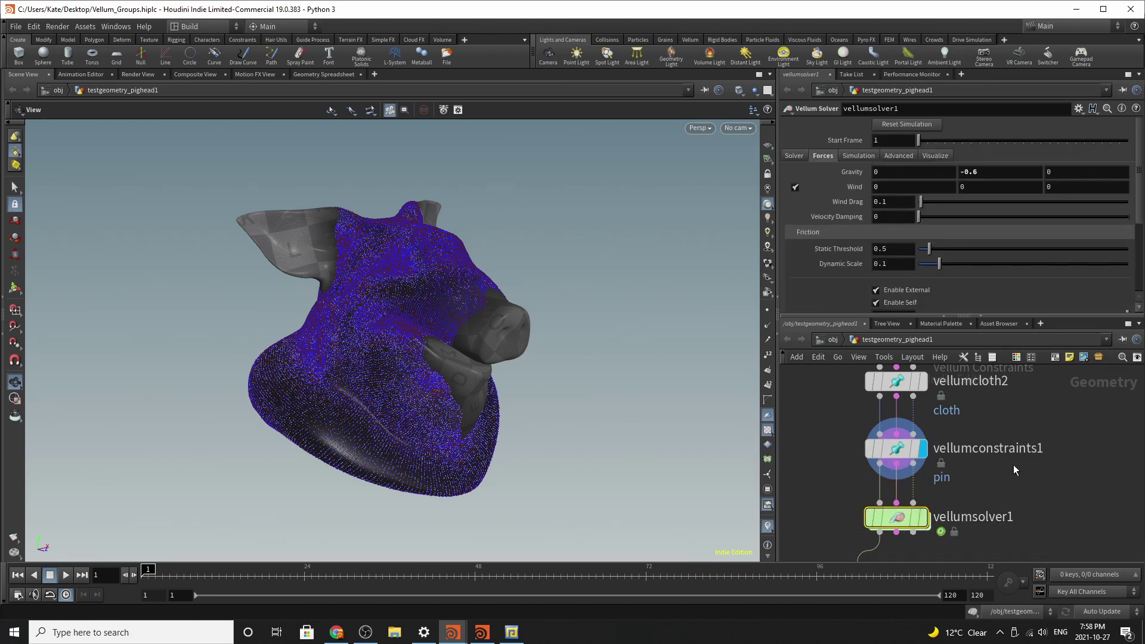
left_click(923, 517)
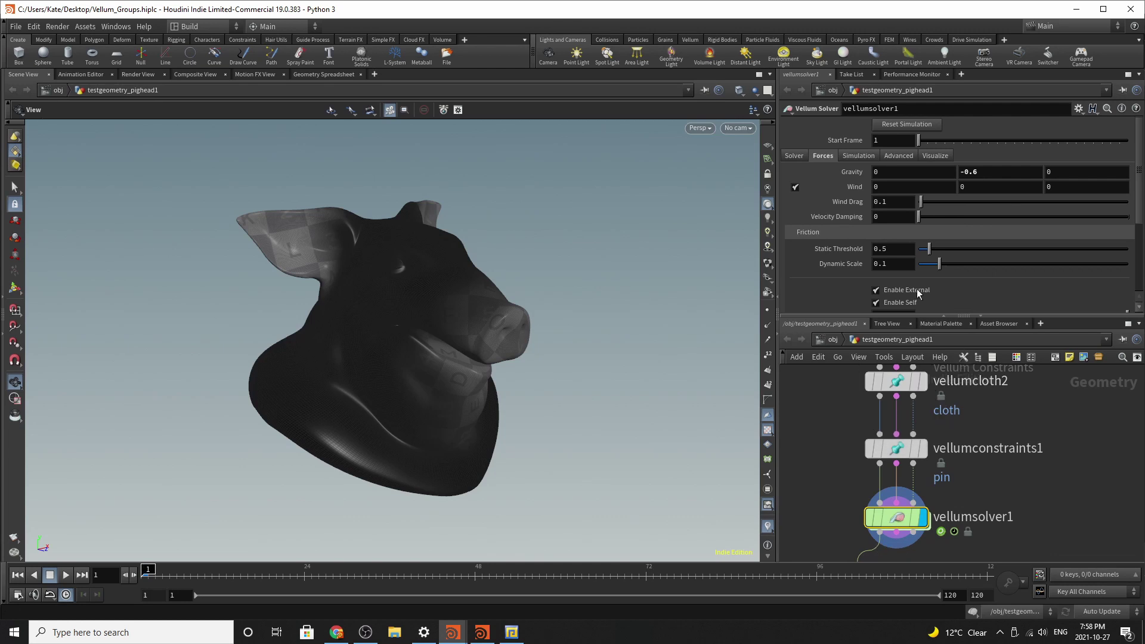
left_click(788, 156)
scroll(883, 232, "down", 5)
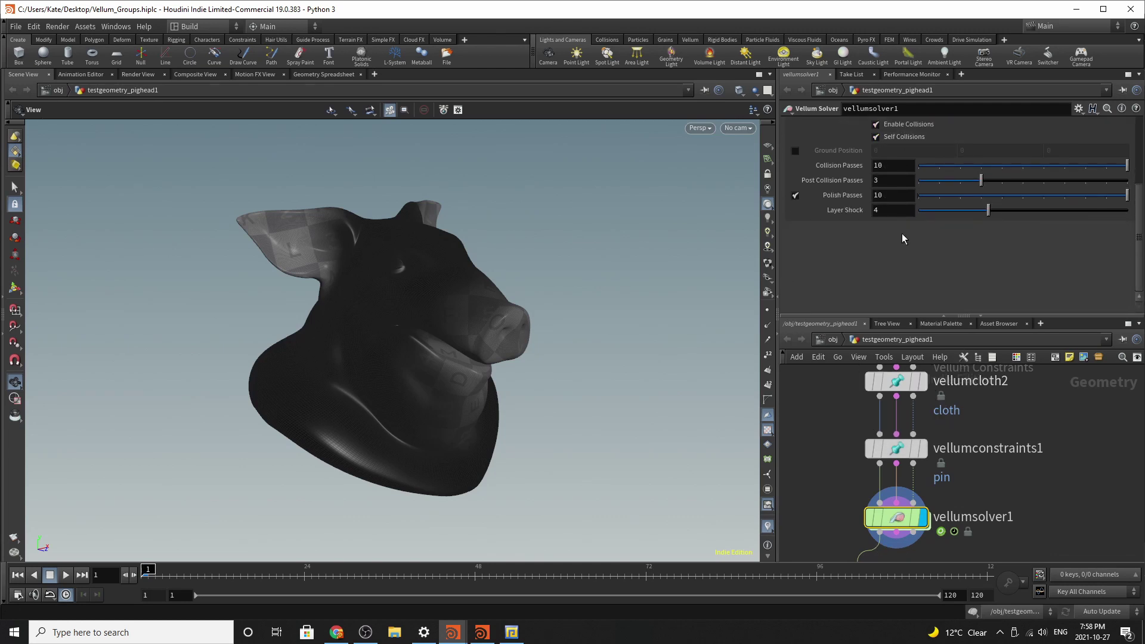
scroll(911, 198, "up", 1)
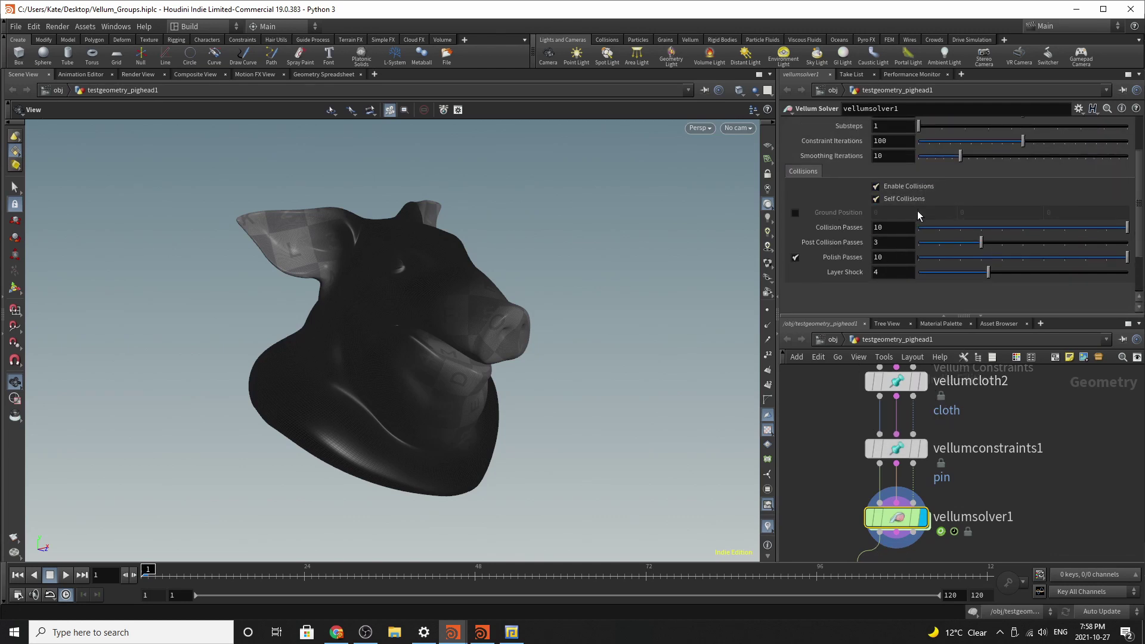
scroll(850, 274, "up", 2)
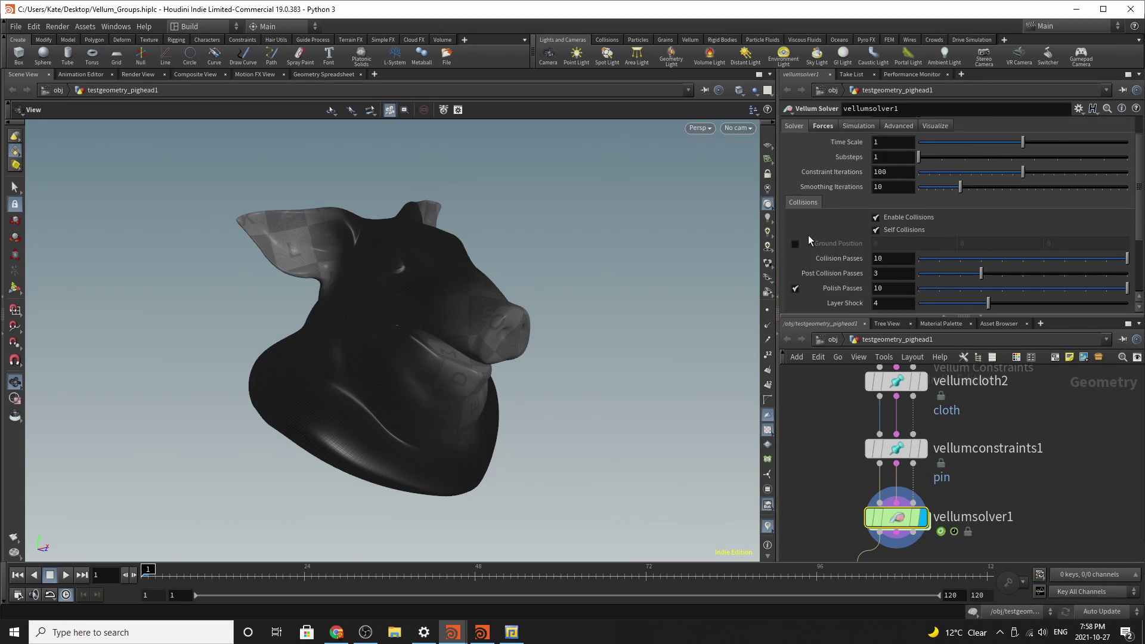
scroll(874, 265, "up", 2)
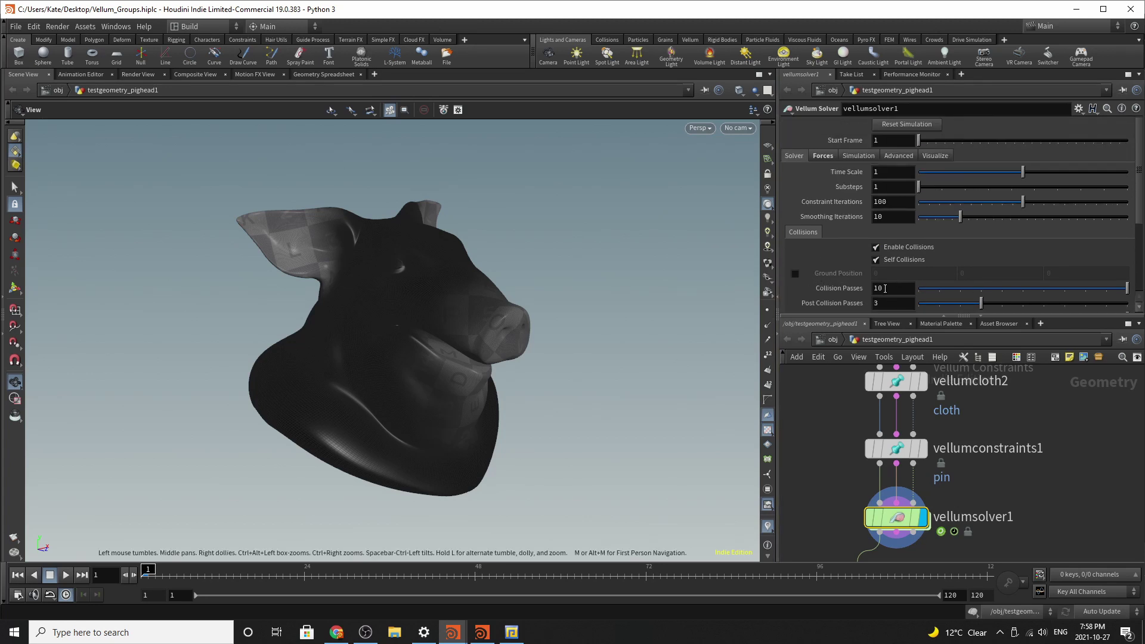
Step through the solver's Forces, Simulation, Advanced, Visualize and Solver tabs
left_click(835, 156)
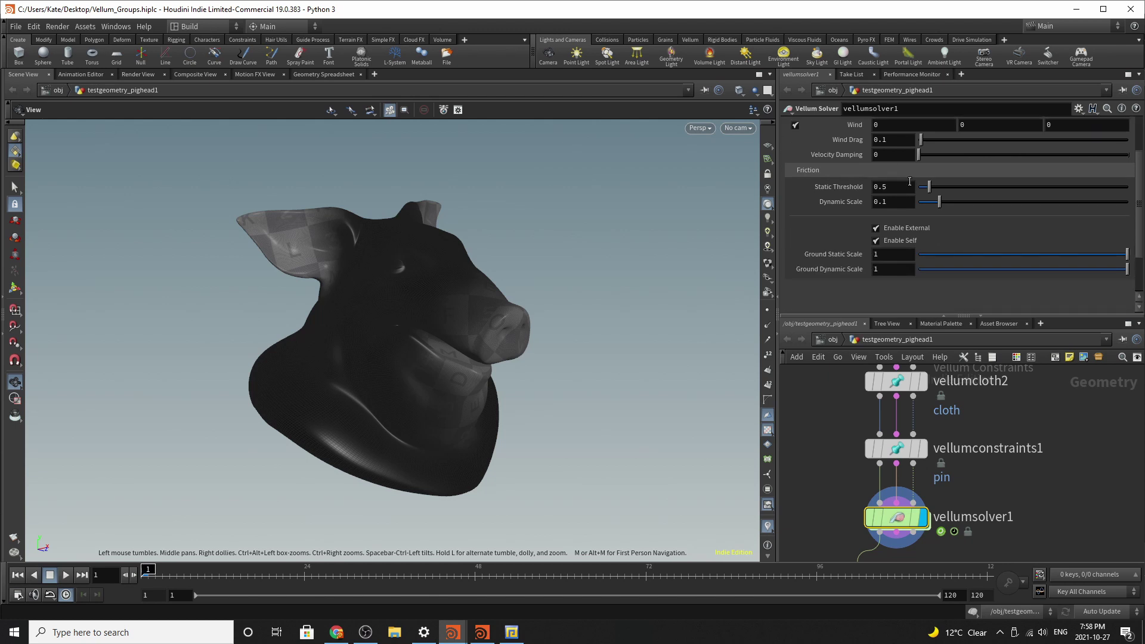
left_click(859, 156)
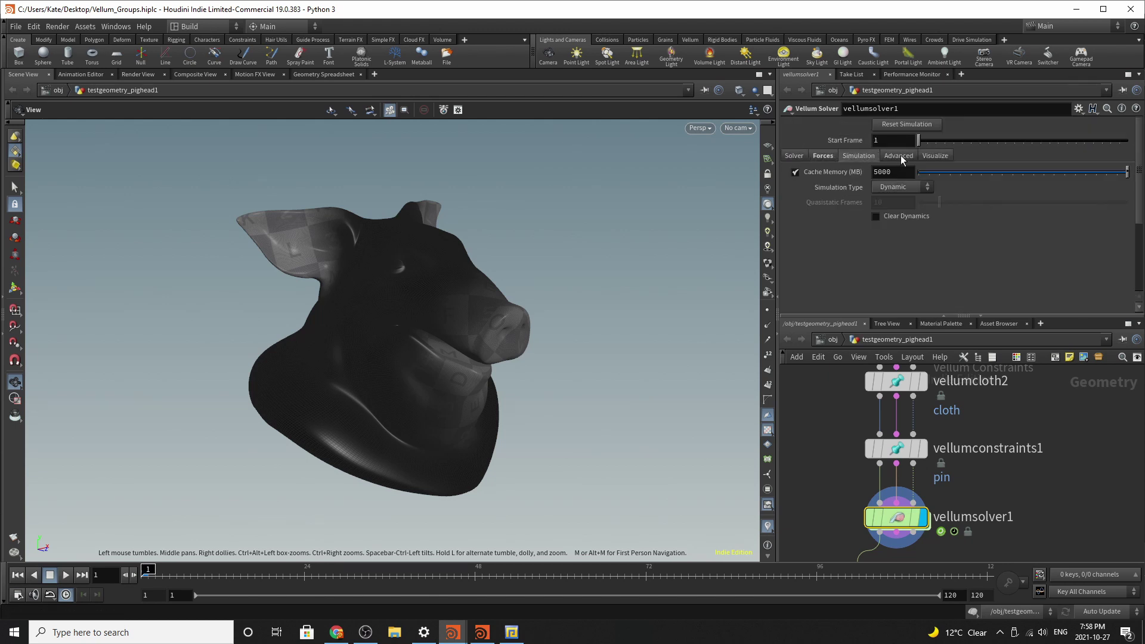
left_click(899, 155)
left_click(946, 158)
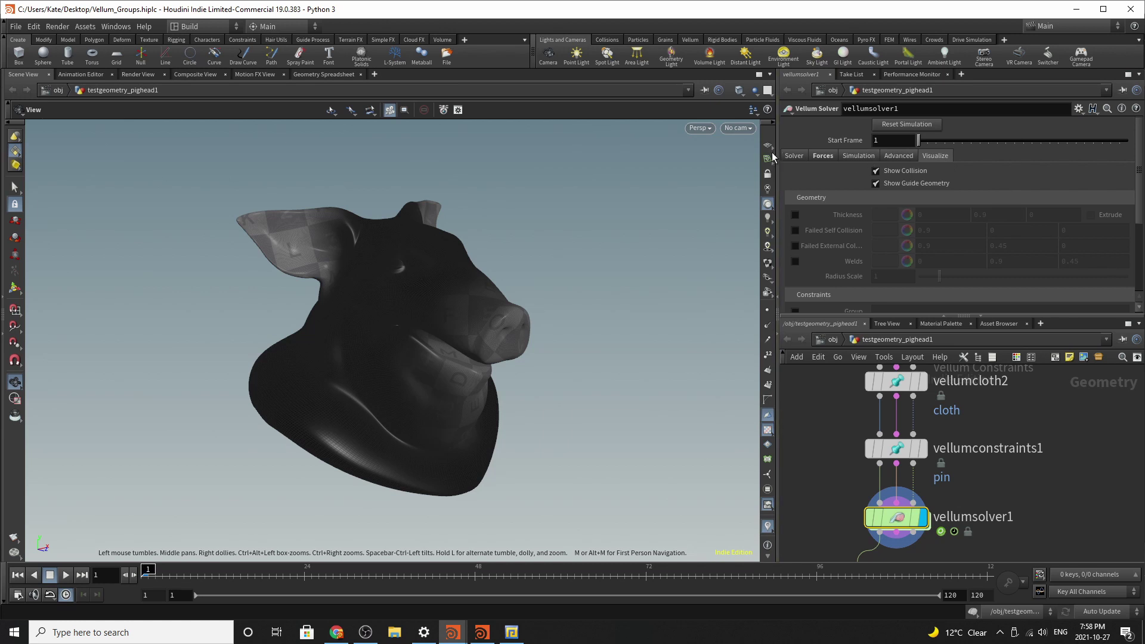
left_click(792, 158)
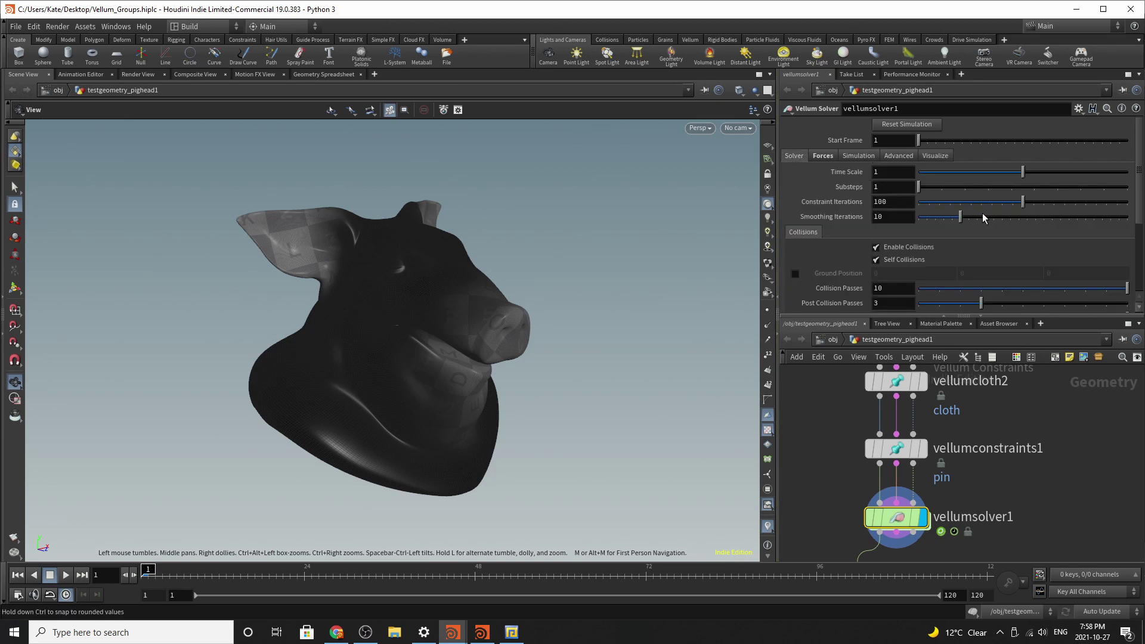
scroll(985, 401, "down", 2)
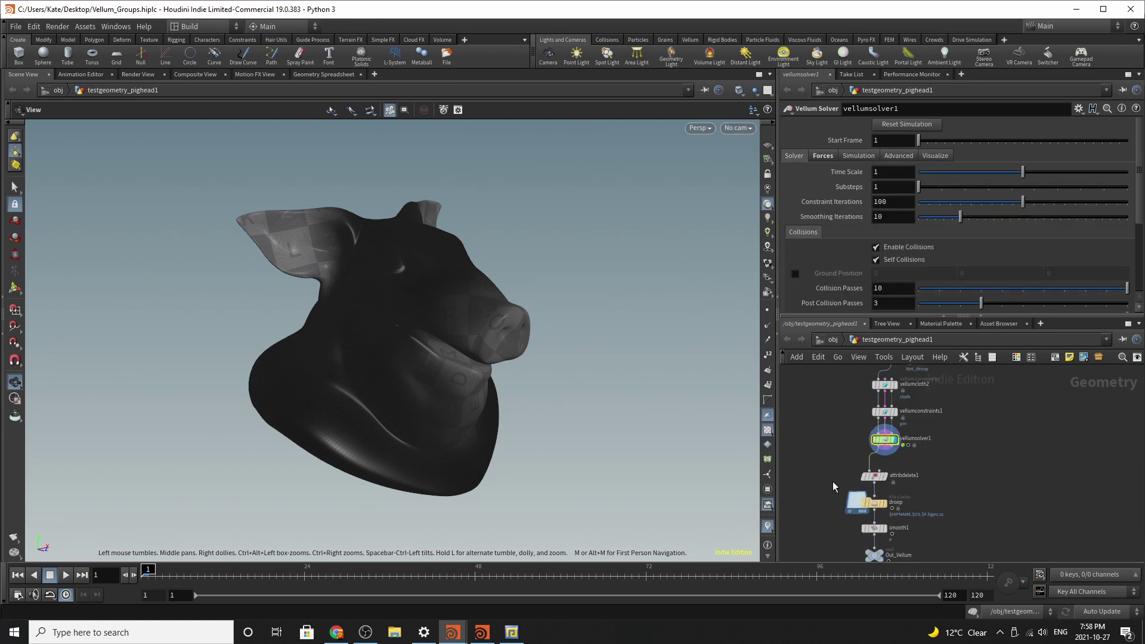
scroll(835, 487, "up", 2)
Display attribdelete1, then select the droop File Cache node to see its $HIPNAME.$OS.$F.bgeo.sc settings
left_click(943, 478)
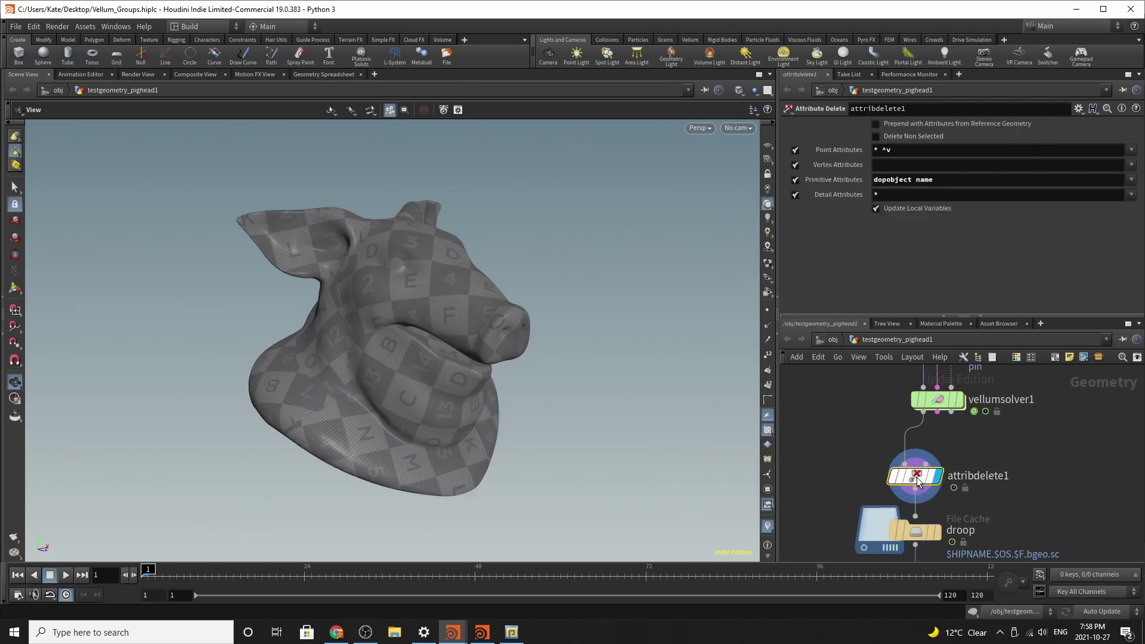
left_click(919, 476)
middle_click_drag(942, 531, 938, 432)
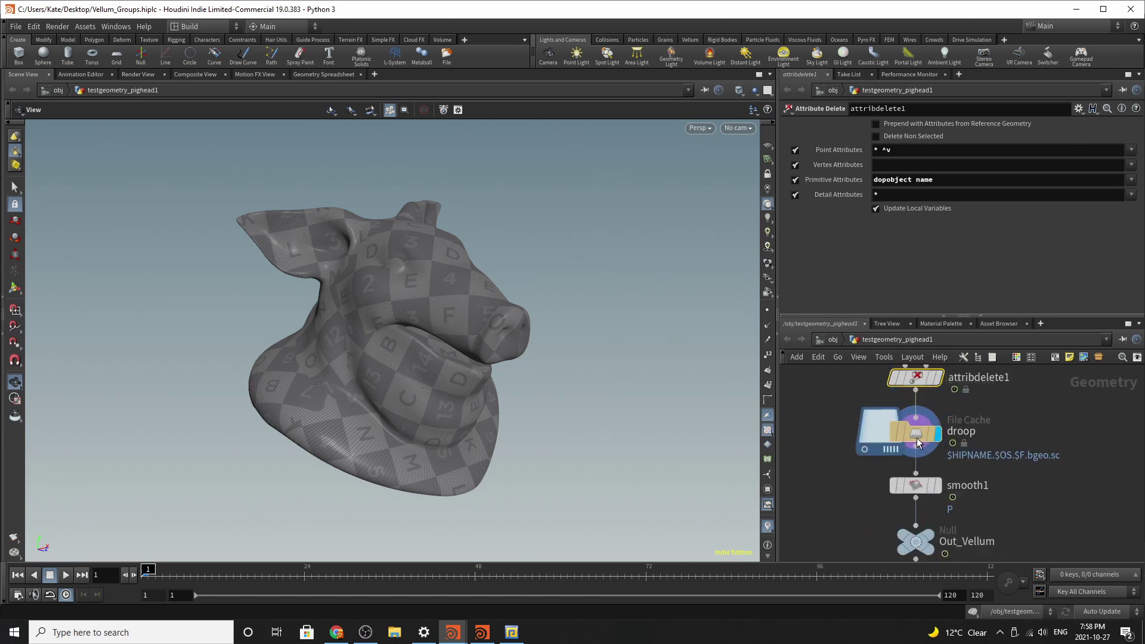
left_click(939, 432)
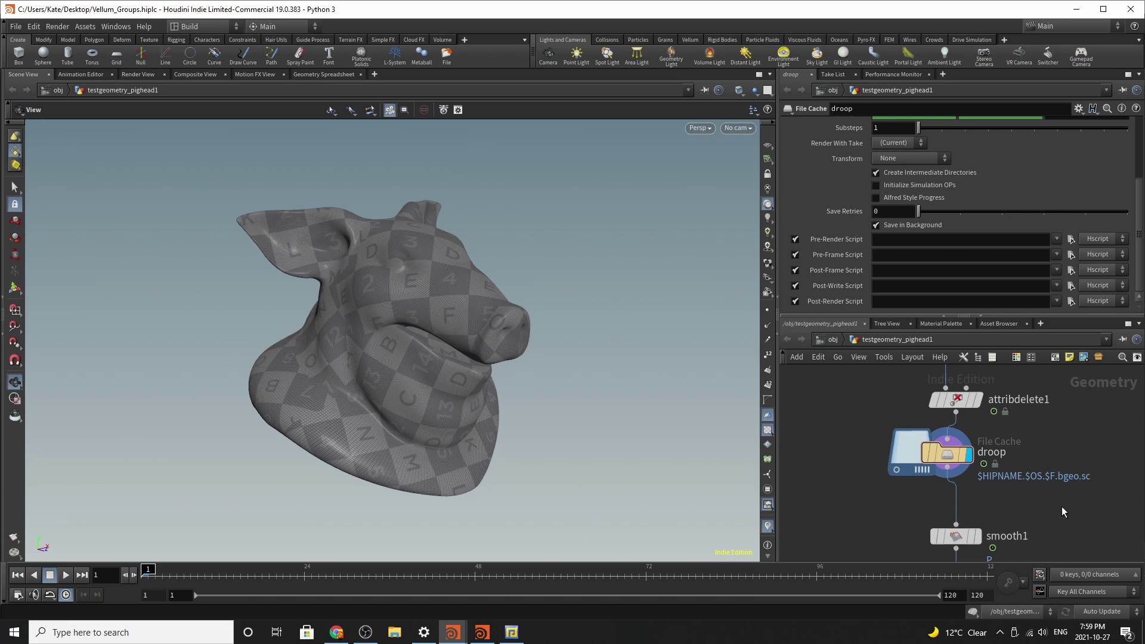
Add a File Cache node via a 'file' search and place it beside droop
key("Tab")
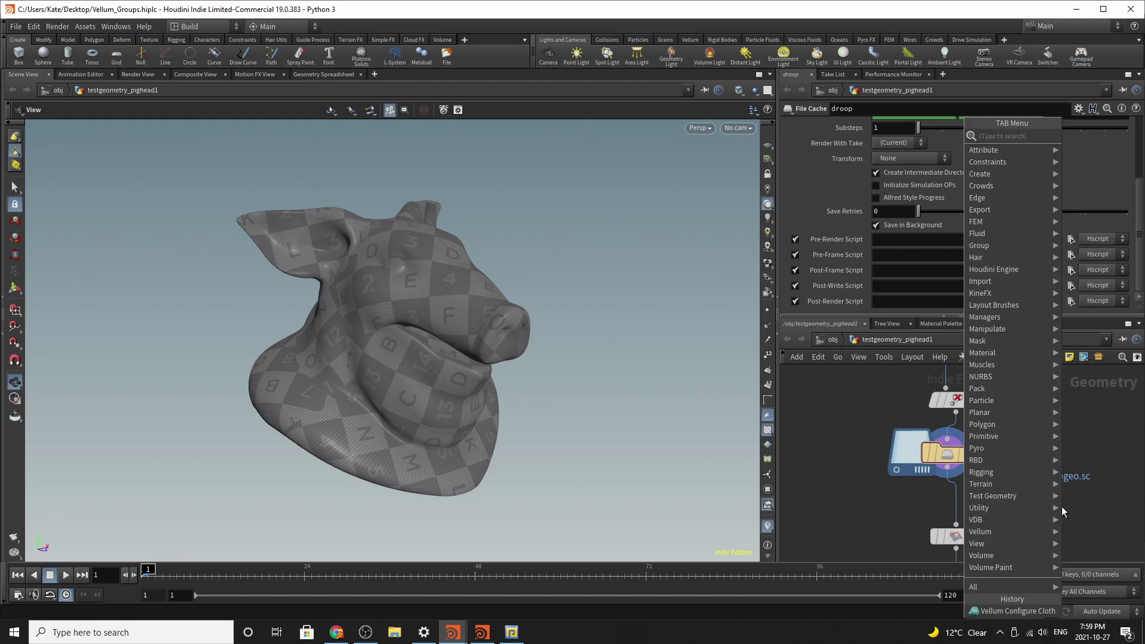
type("file")
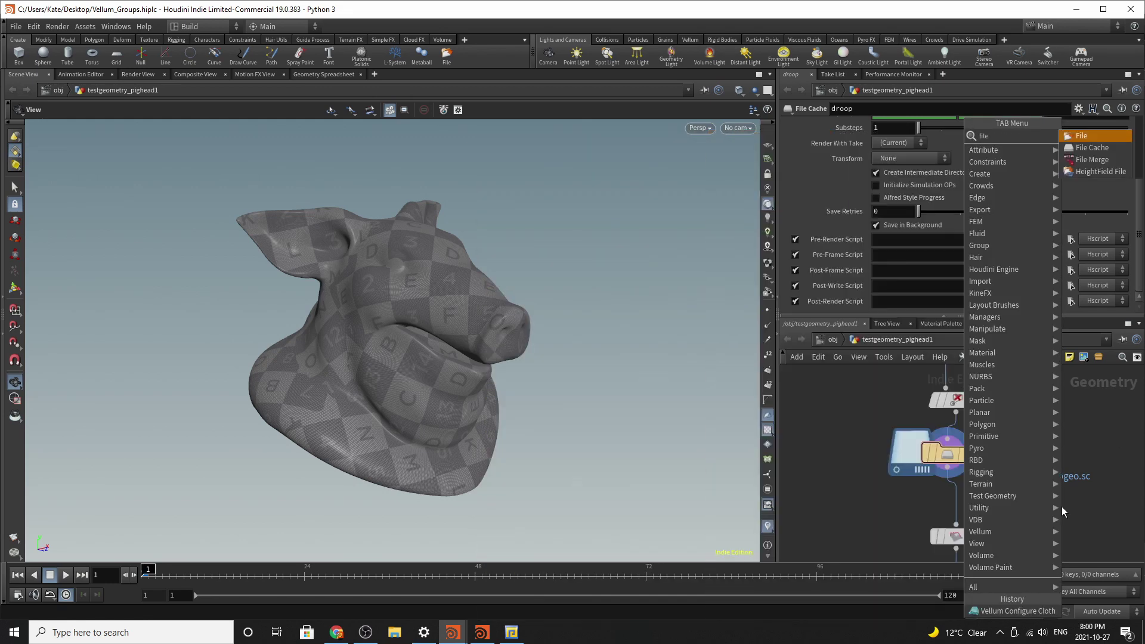
left_click(1087, 149)
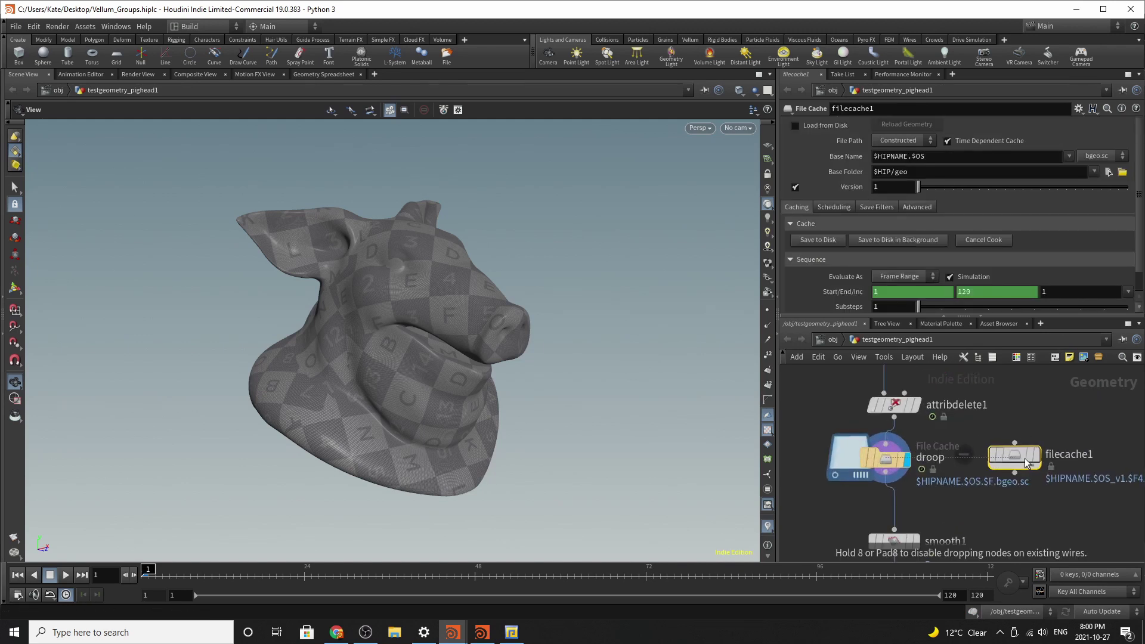
left_click(1021, 464)
Move filecache1 next to droop and wire attribdelete1's output into it
mouse_move(885, 467)
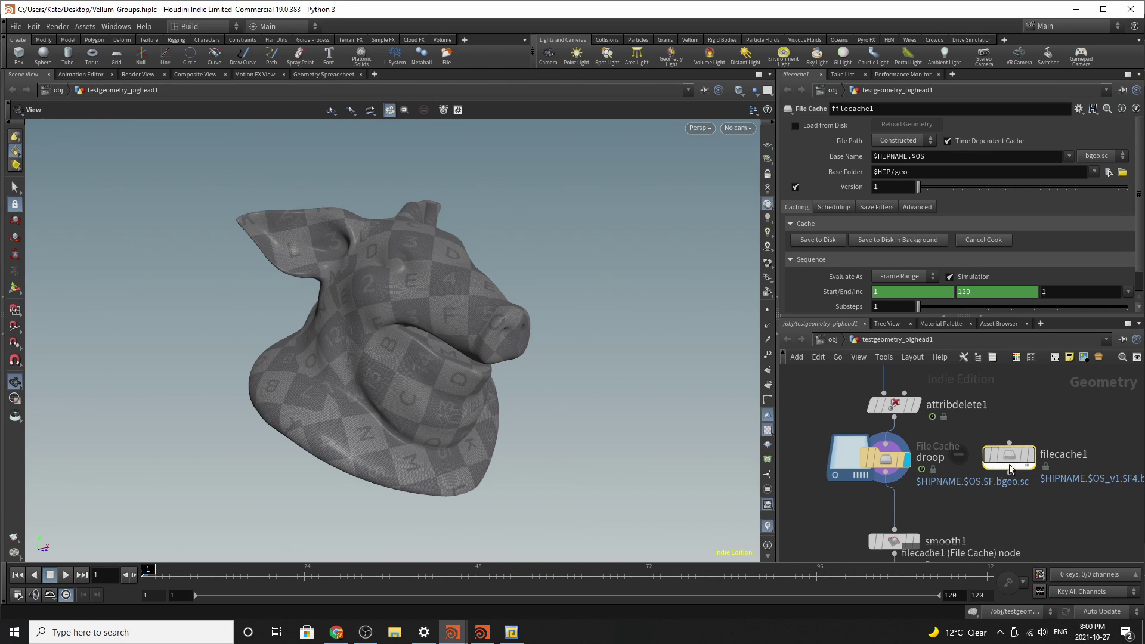
left_click_drag(1009, 468, 987, 463)
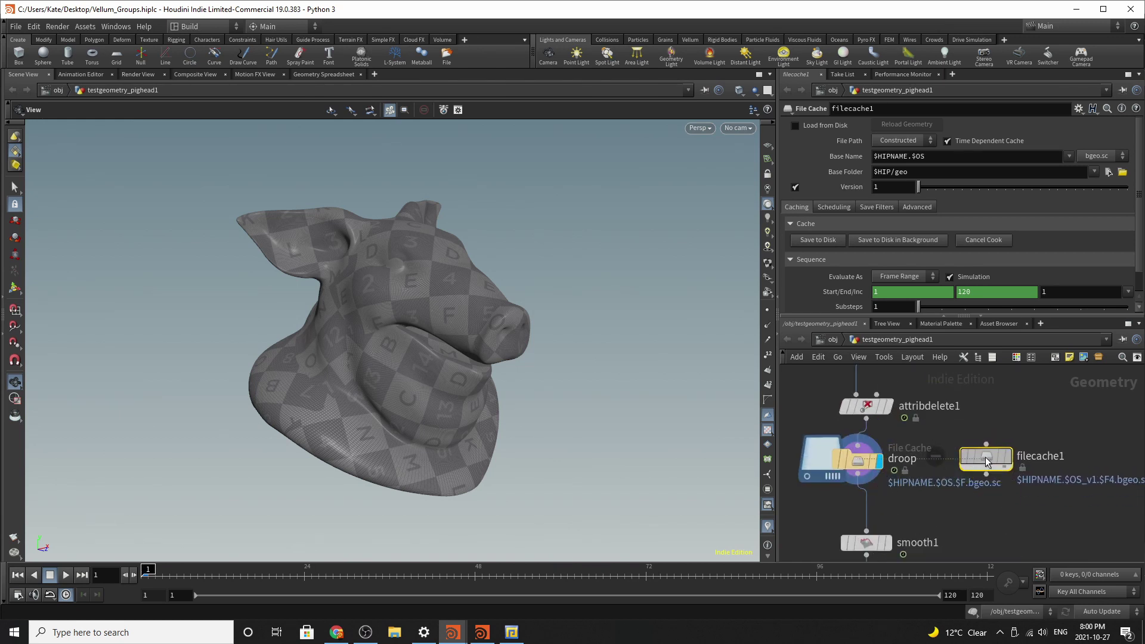
left_click_drag(866, 419, 995, 459)
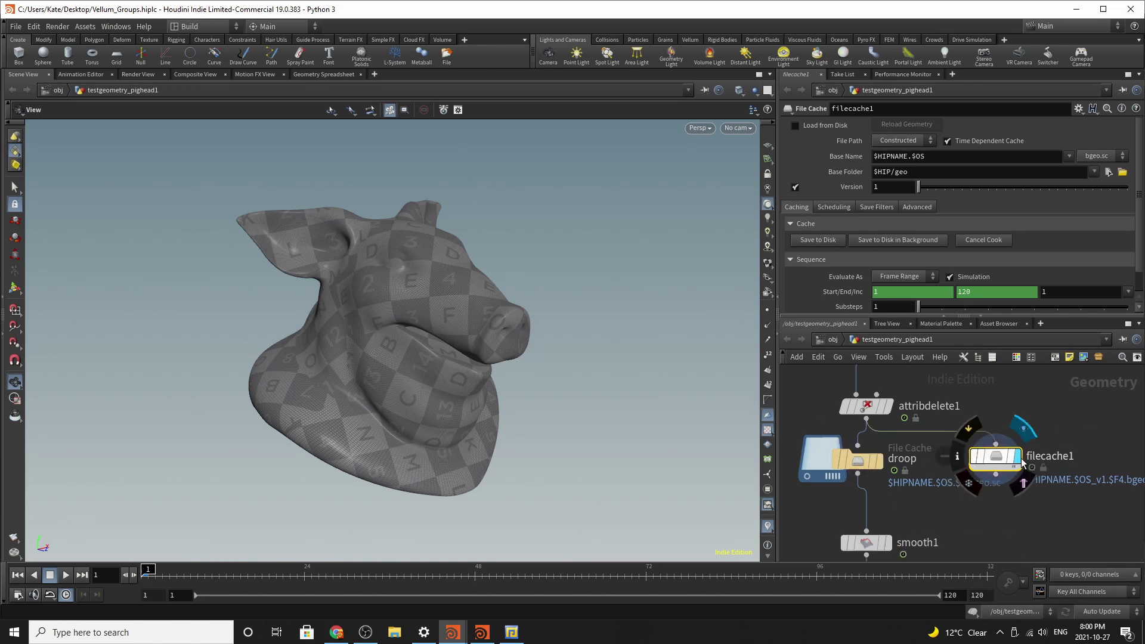
Save the scene and cache the Vellum sim to disk in the background via filecache1
left_click(15, 27)
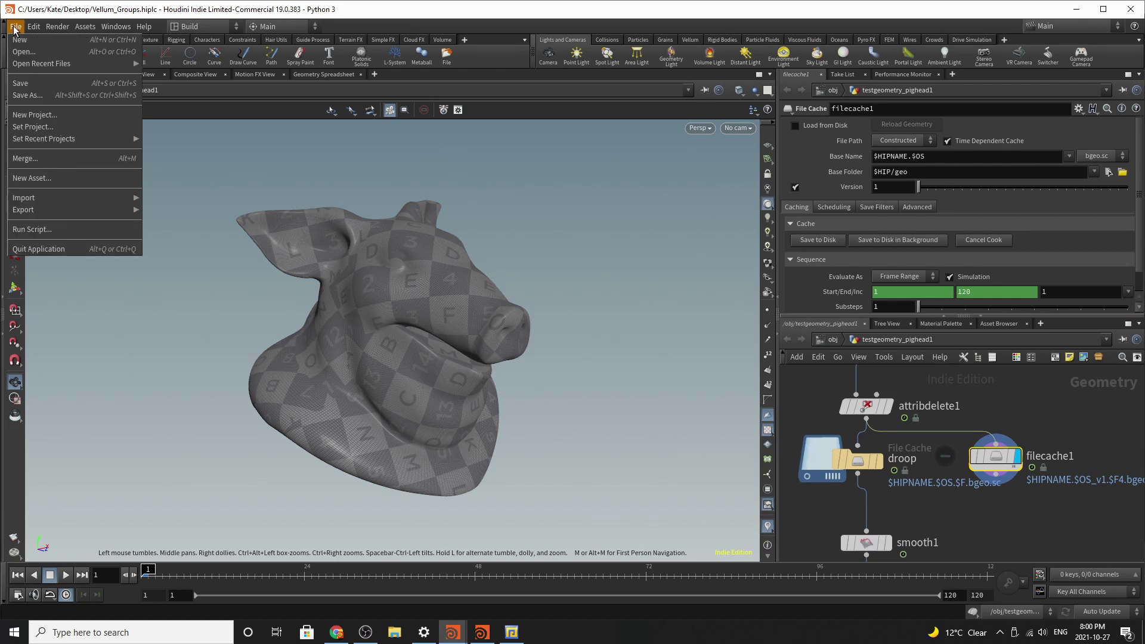
left_click(24, 83)
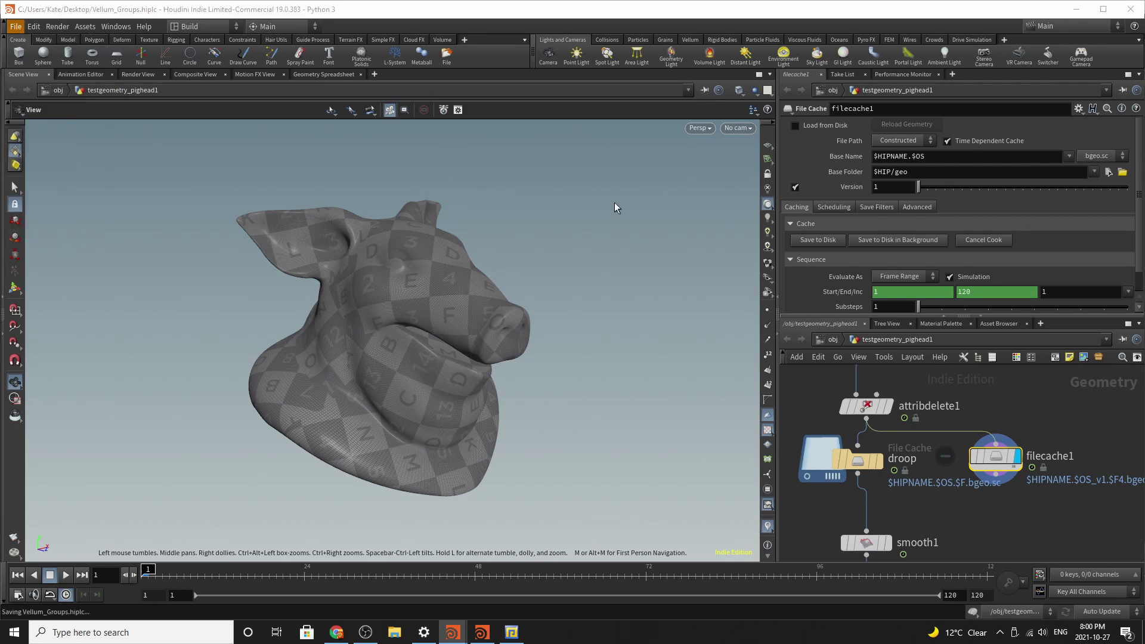
left_click(925, 240)
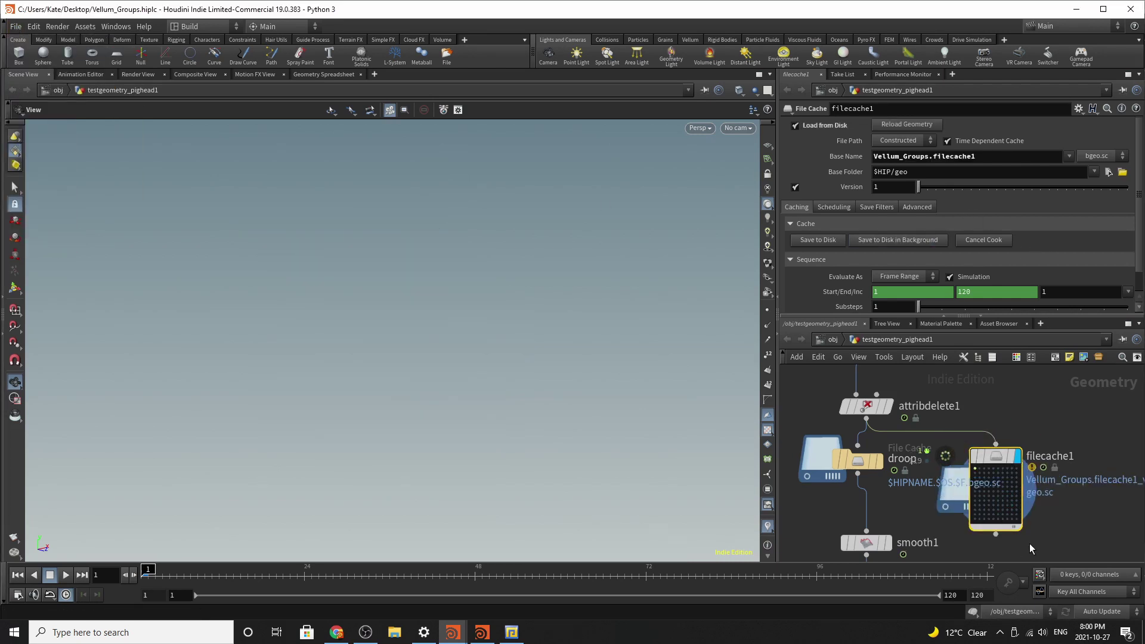
Select smooth1 to view its Uniform smoothing of P at Strength 50, Filter Quality 3
scroll(1081, 546, "up", 3)
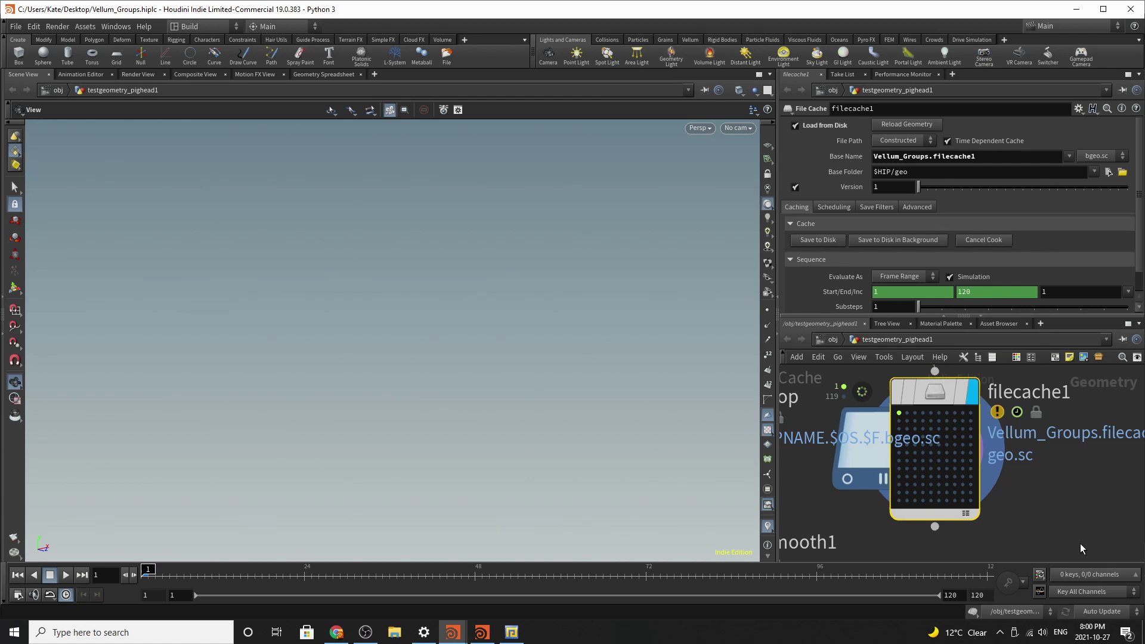
mouse_move(904, 479)
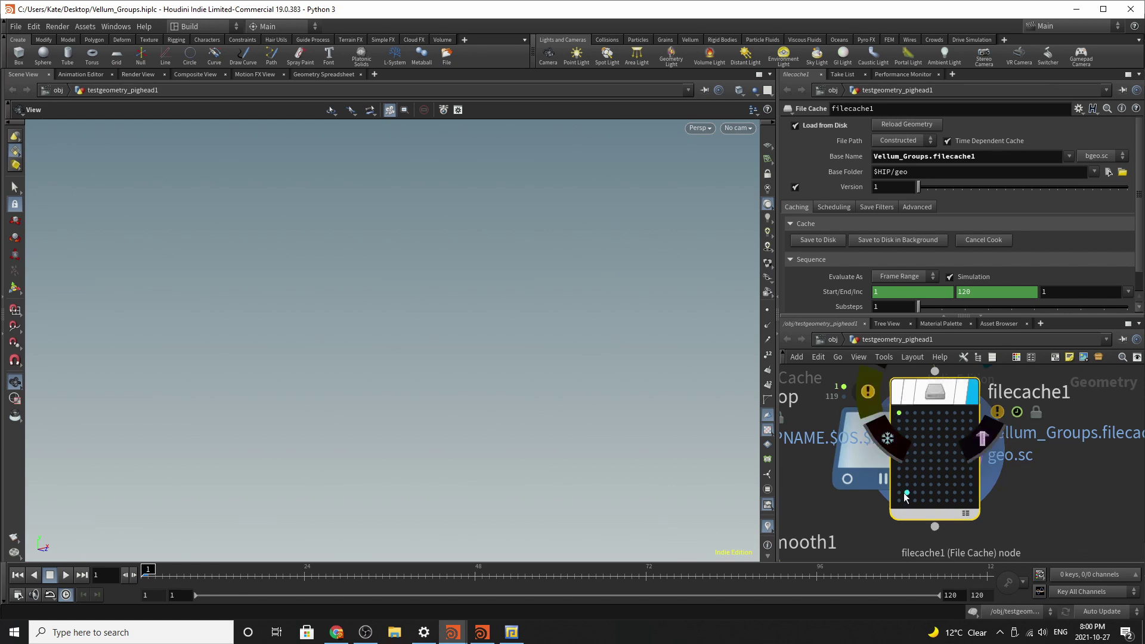
scroll(1054, 481, "down", 3)
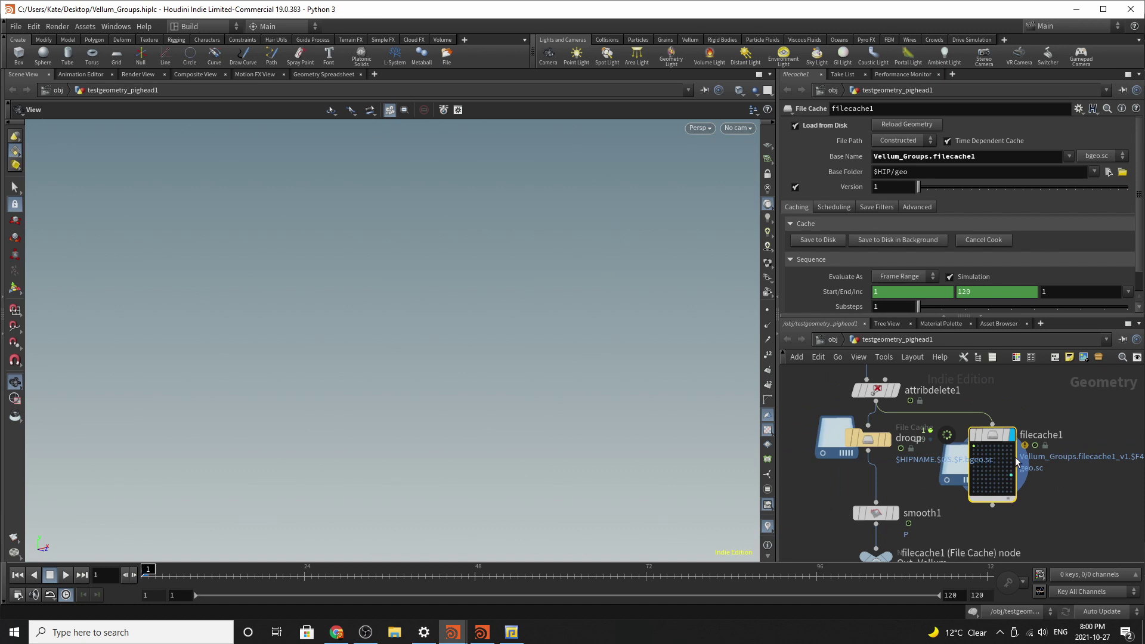
scroll(1014, 483, "down", 2)
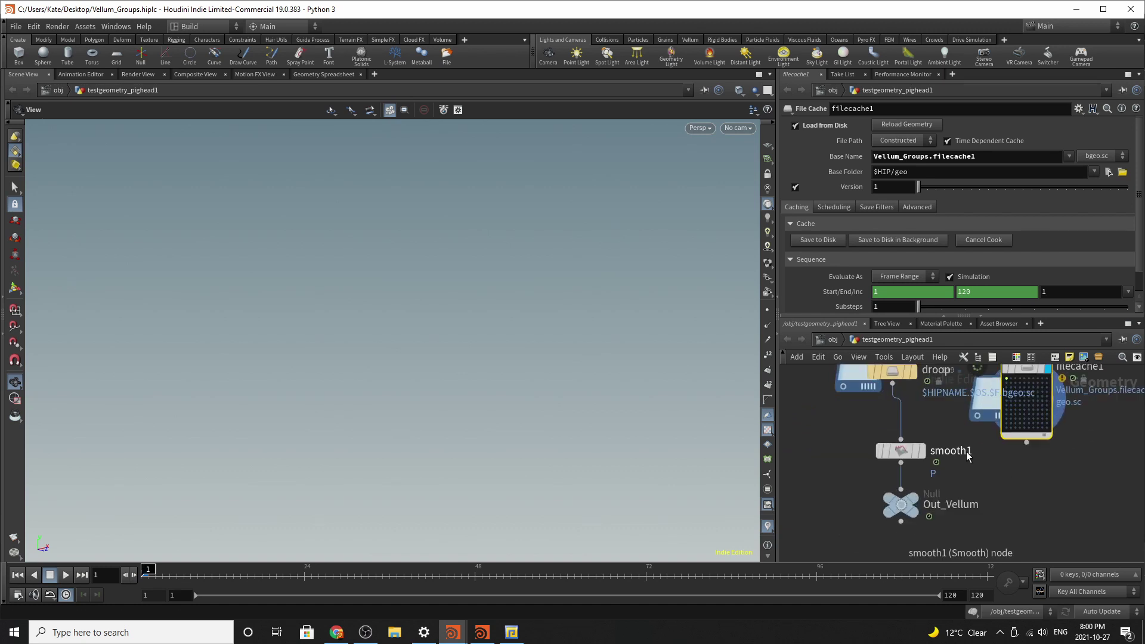
scroll(883, 533, "up", 1)
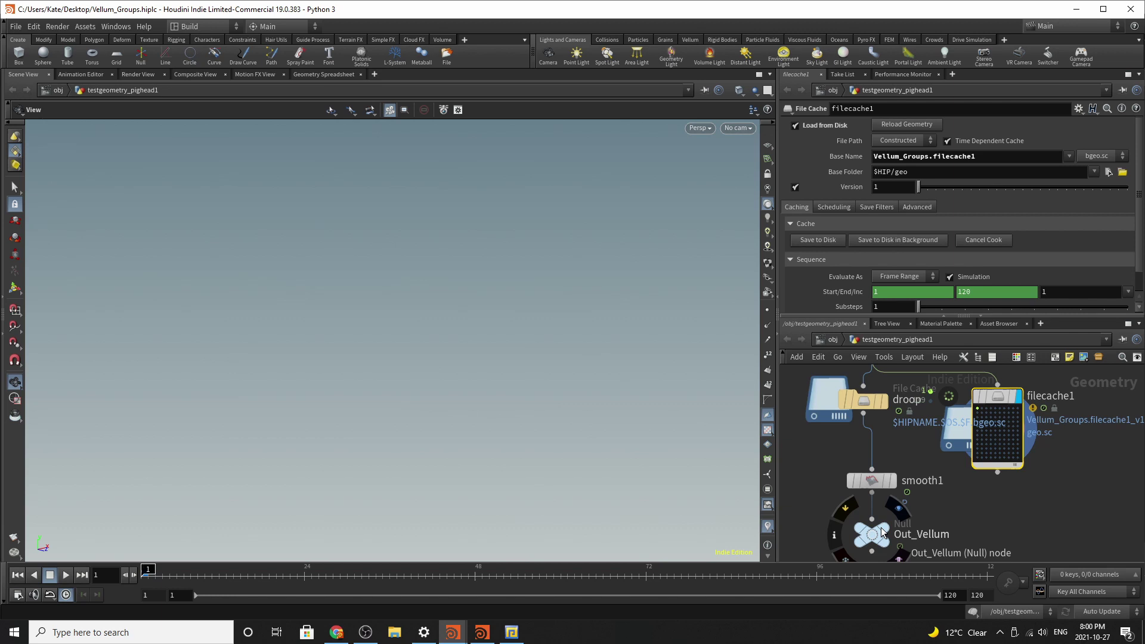
left_click(872, 485)
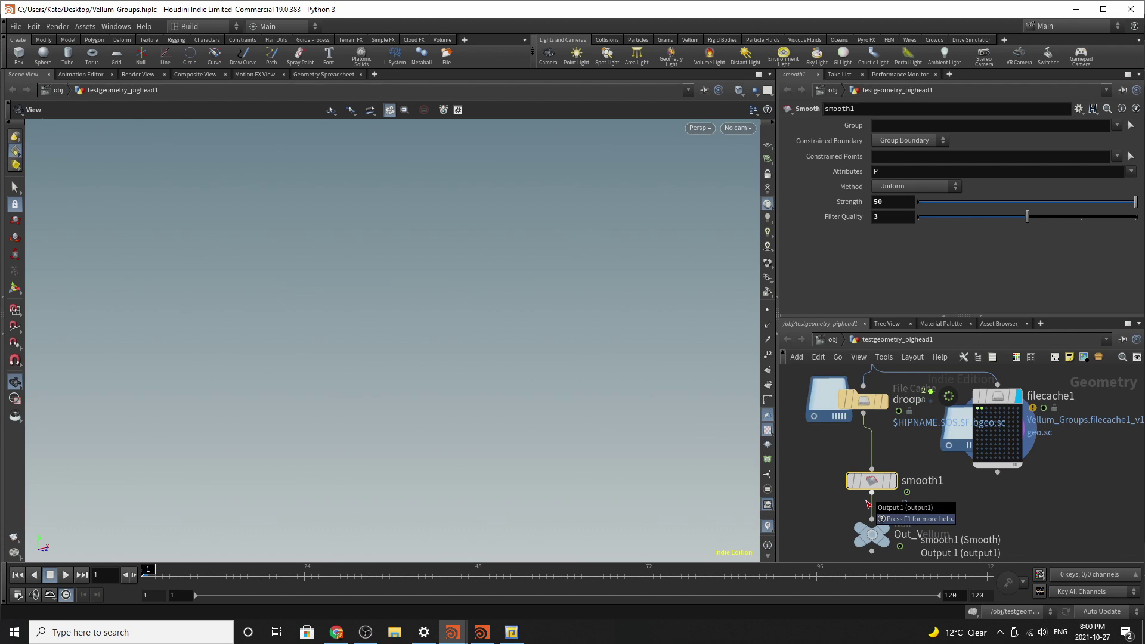
Set the display flag on smooth1 so the viewport shows the drooped, smoothed pig head
left_click(890, 481)
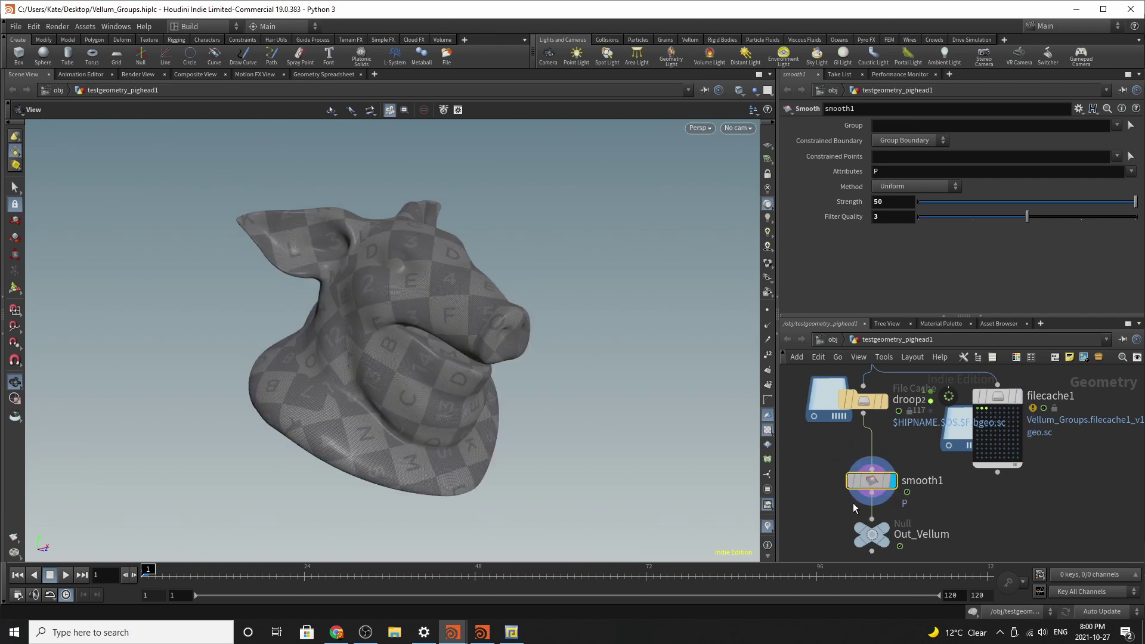